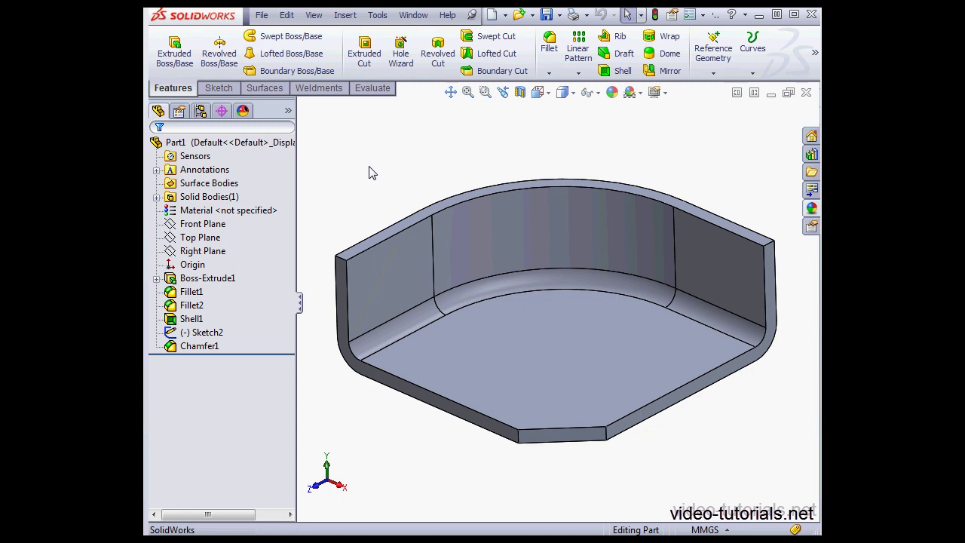
# Start a Mounting Boss fastening feature from the Insert menu.
pyautogui.click(350, 18)
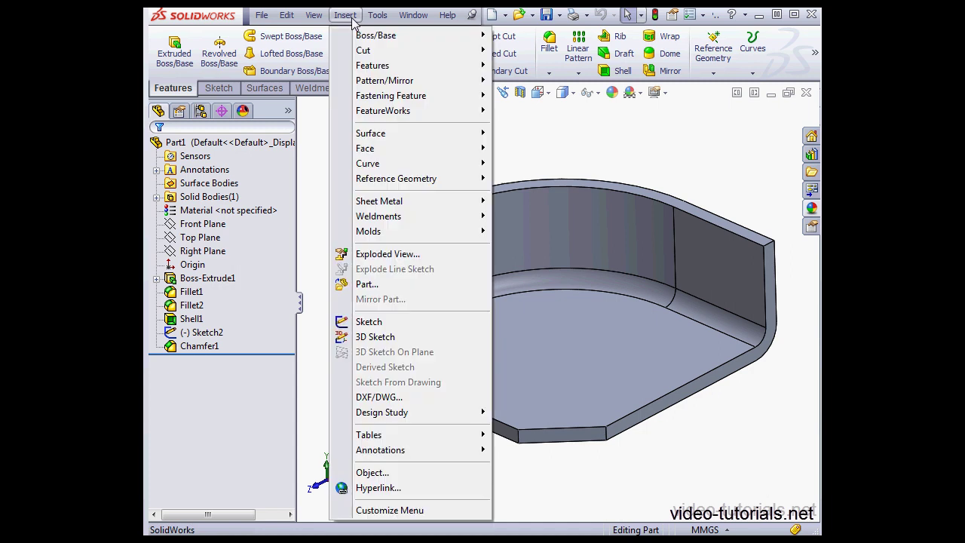
pyautogui.moveTo(424, 98)
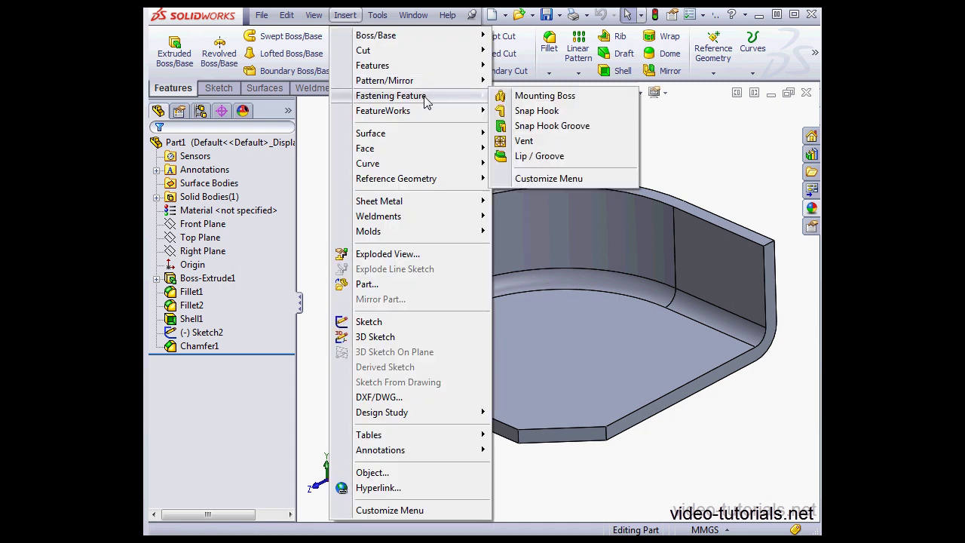
pyautogui.click(527, 96)
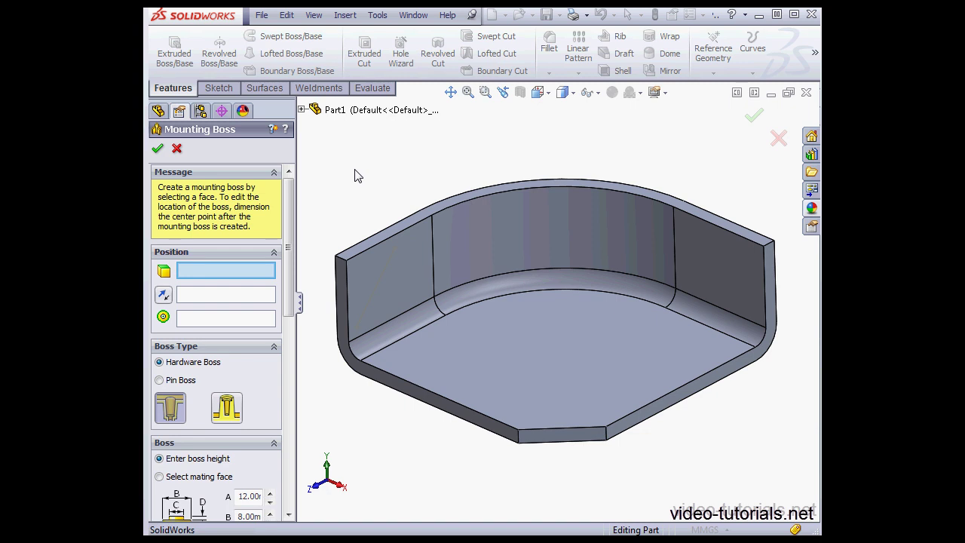
# Place the boss on the floor face, directed by the vertical wall edge, centred on the curved edge, reversed upward.
pyautogui.click(507, 375)
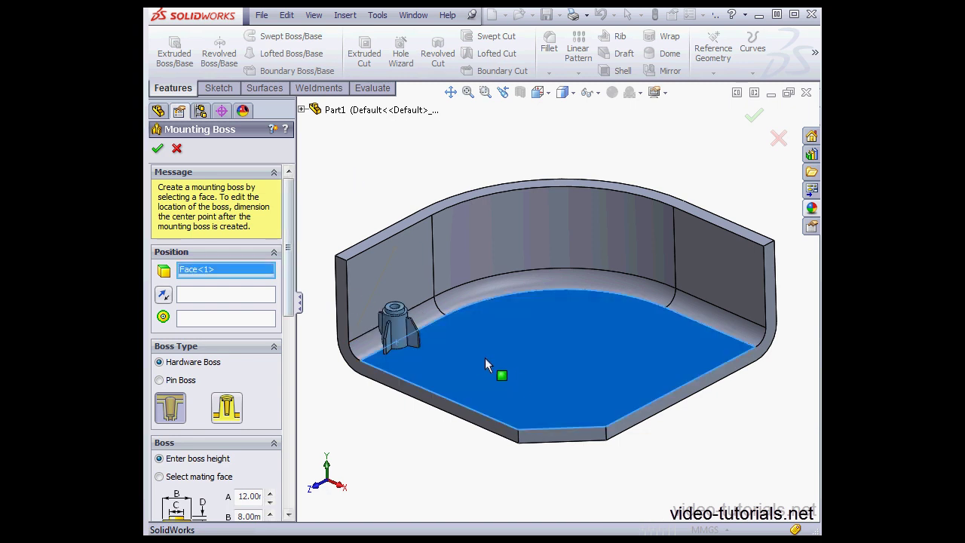
pyautogui.click(254, 298)
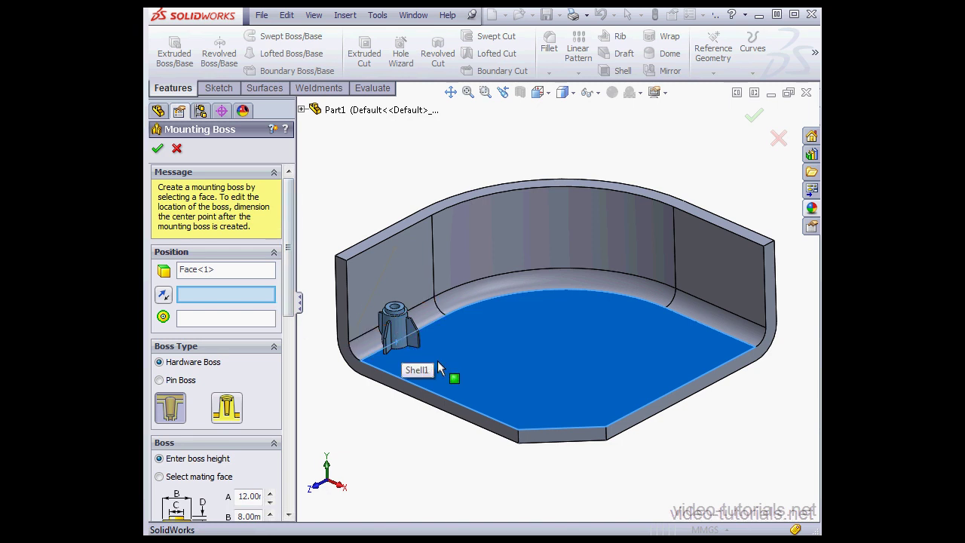
pyautogui.click(379, 289)
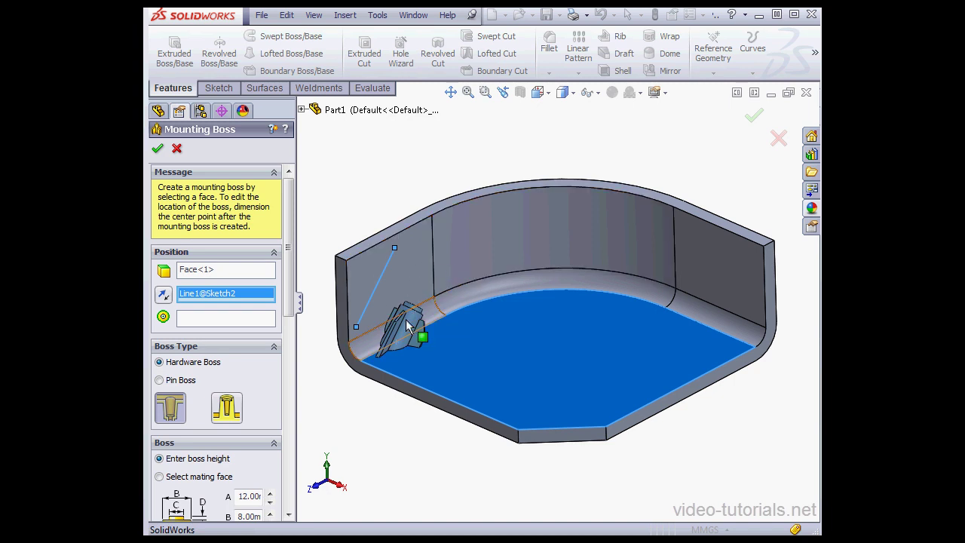
pyautogui.click(355, 304)
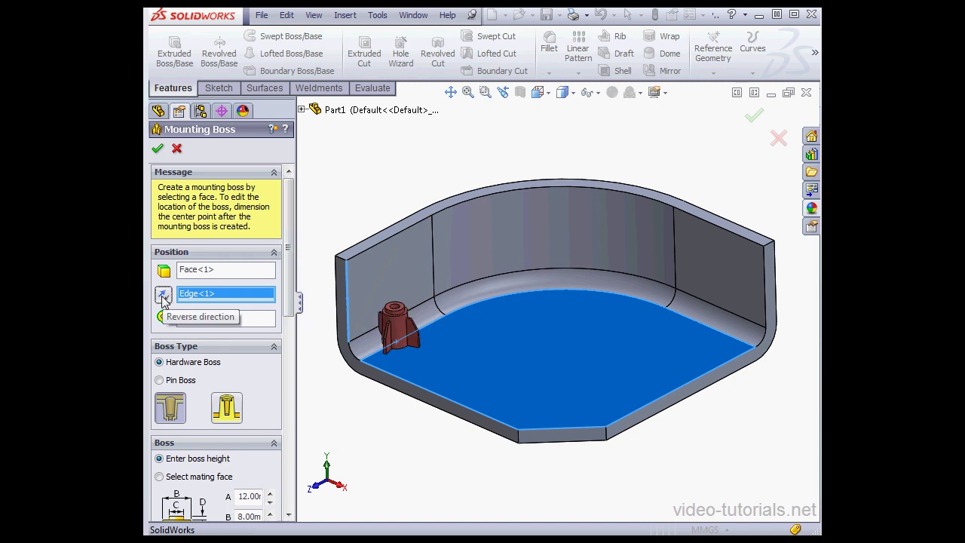
pyautogui.click(239, 319)
pyautogui.click(565, 271)
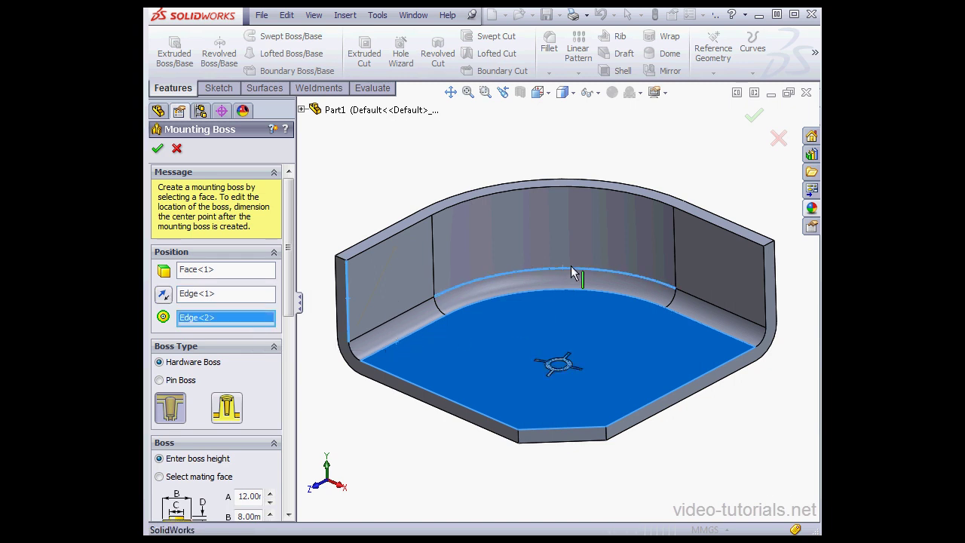
pyautogui.click(164, 295)
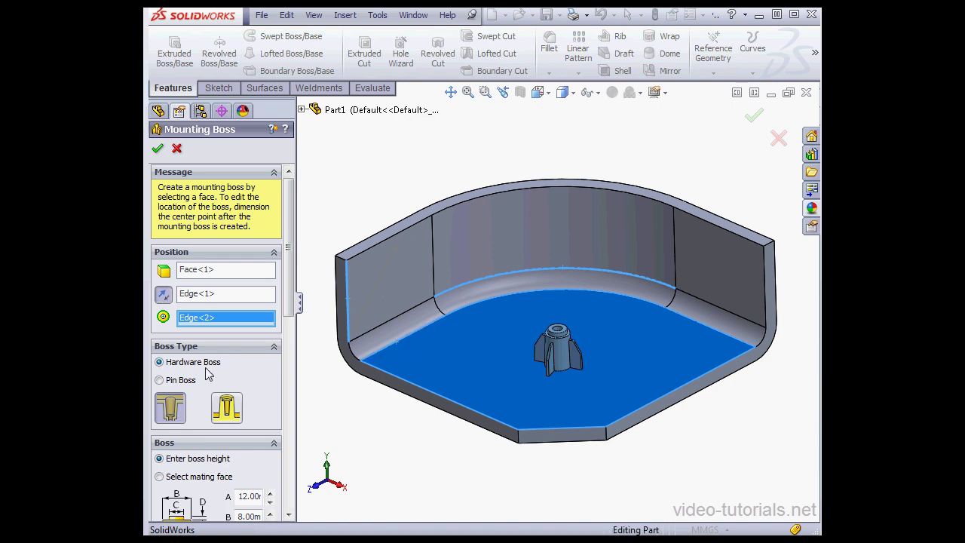
# Compare Pin and Hardware boss styles, keeping a threaded Hardware Boss.
pyautogui.click(159, 381)
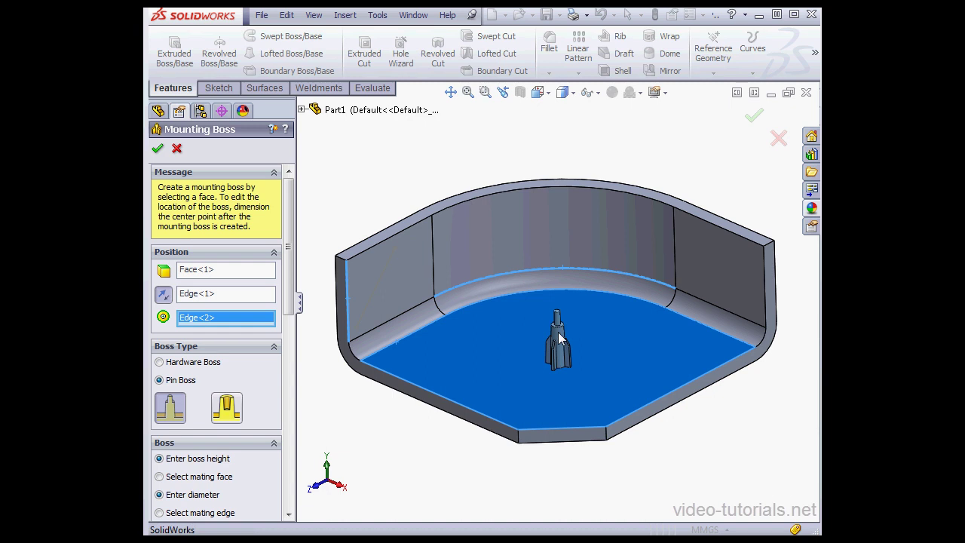
pyautogui.click(159, 361)
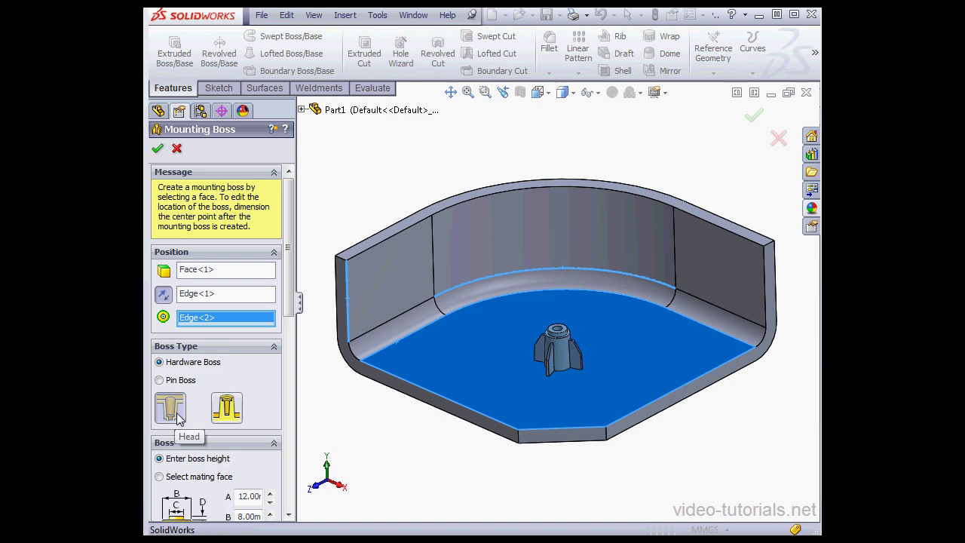
pyautogui.click(226, 407)
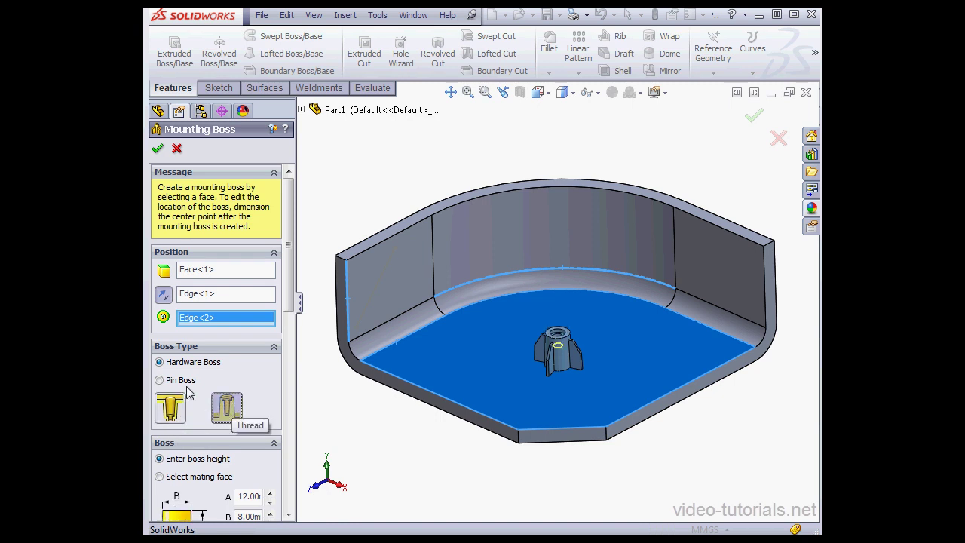
pyautogui.click(160, 380)
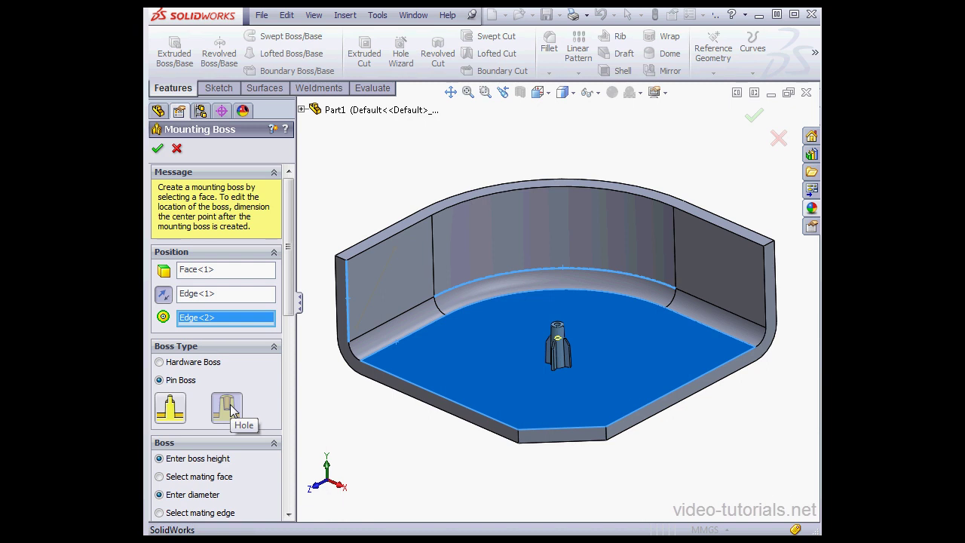
pyautogui.click(160, 363)
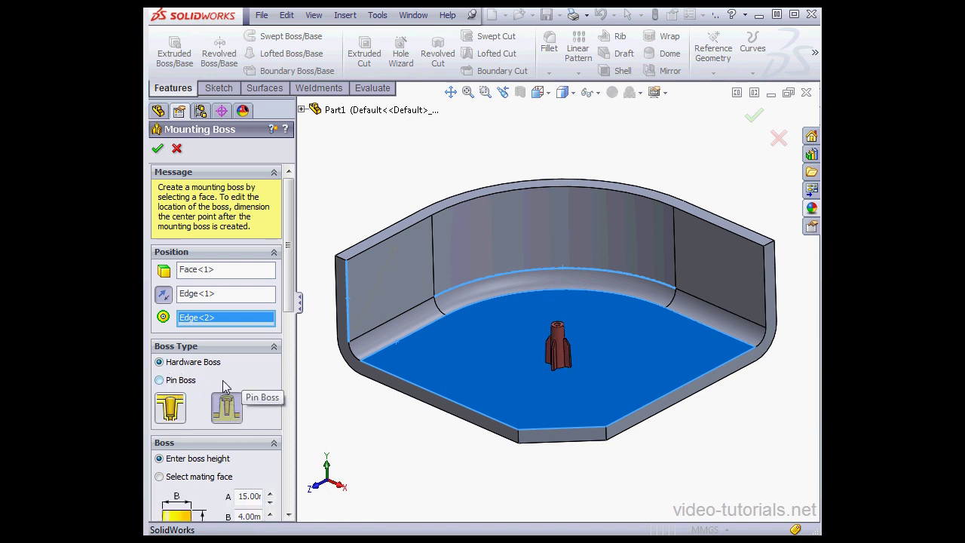
# Raise the boss height A to 22 mm and set step height D to 2 mm.
pyautogui.moveTo(287, 301); pyautogui.dragTo(292, 399)
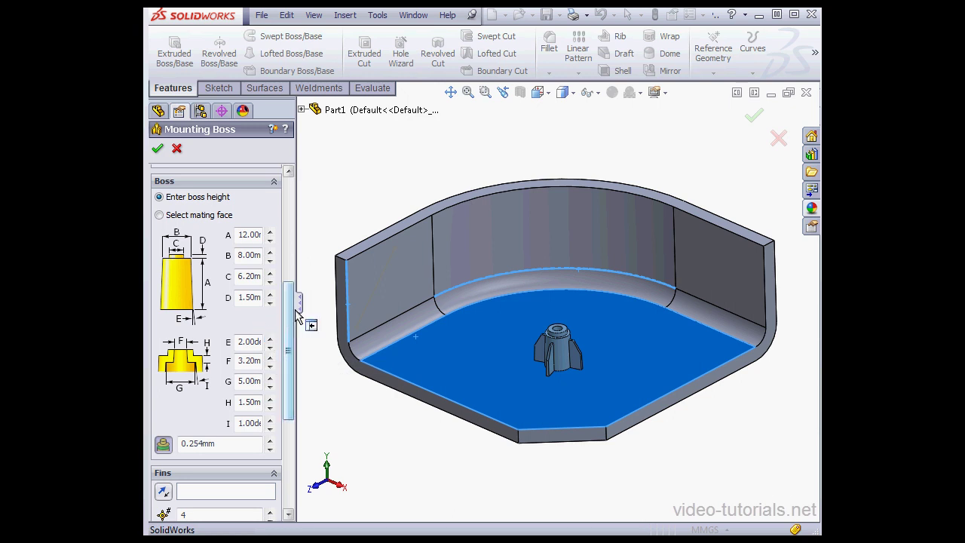
pyautogui.click(270, 232)
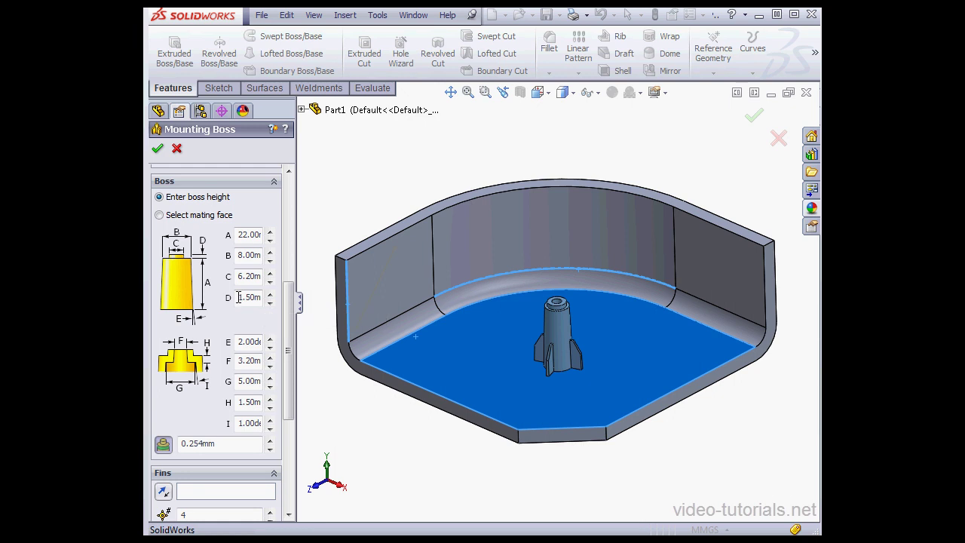
pyautogui.moveTo(239, 297); pyautogui.dragTo(269, 300)
pyautogui.write('0')
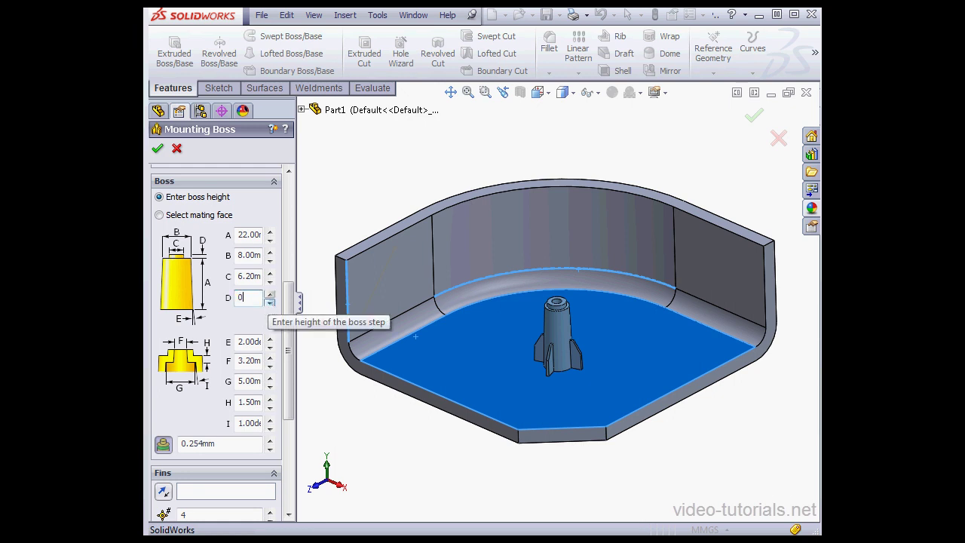
pyautogui.press('Tab')
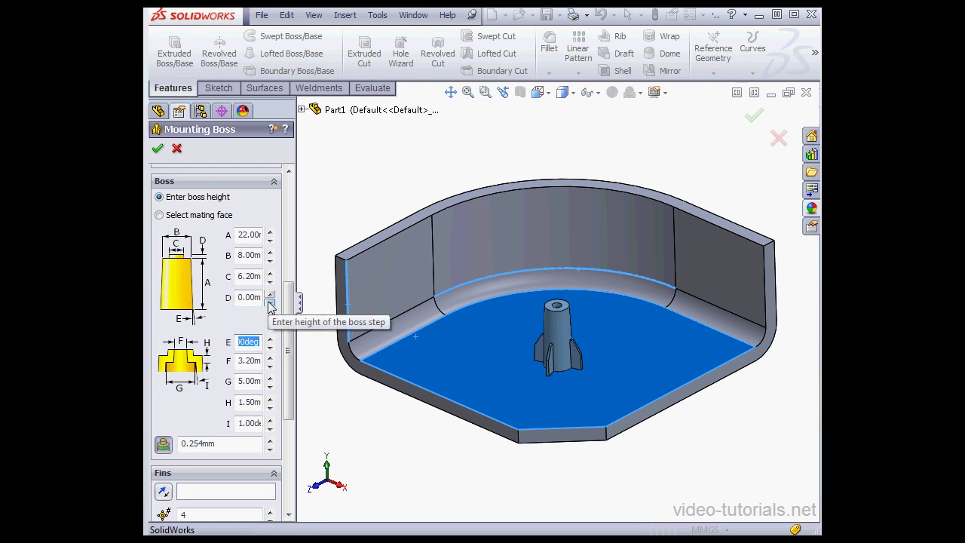
pyautogui.click(259, 297)
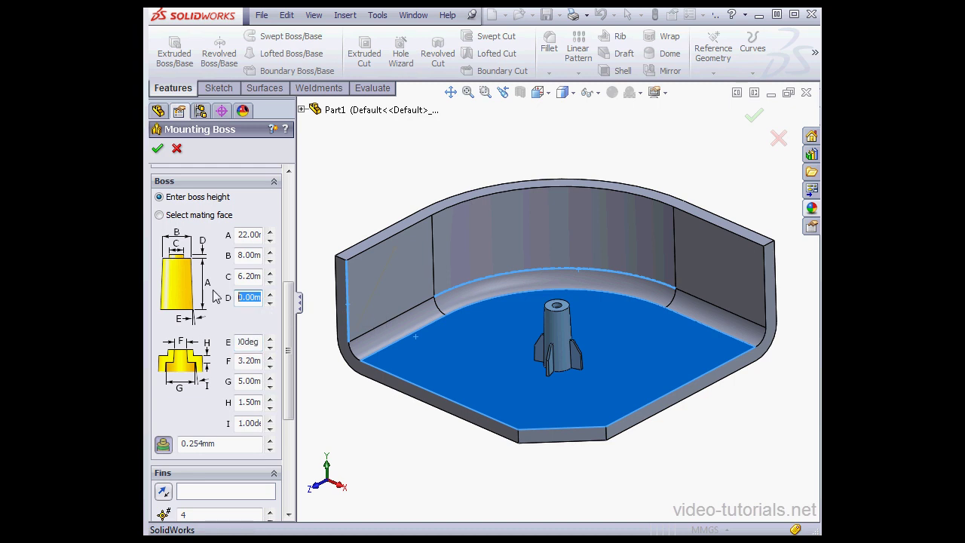
pyautogui.write('2m')
pyautogui.press('Tab')
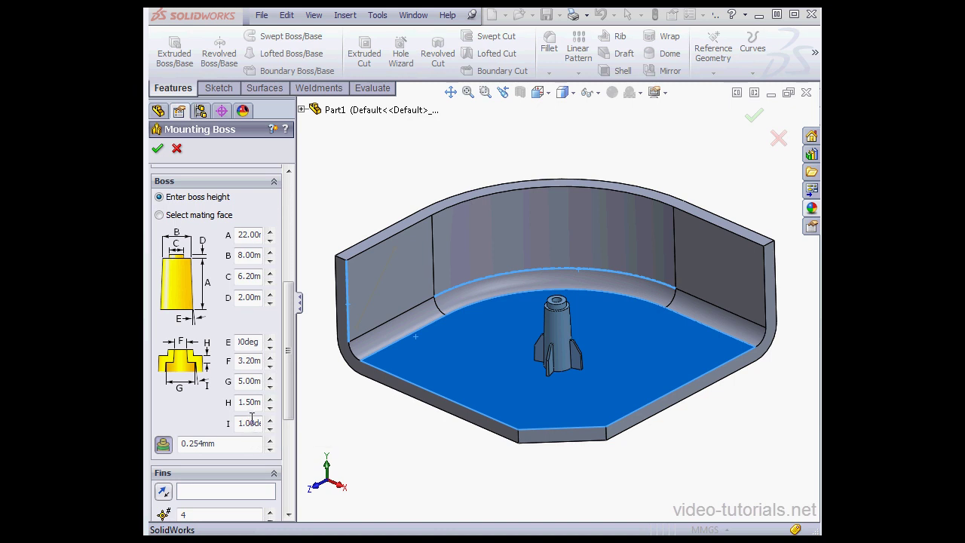
# Drive the boss height from the rim's top face with 0.254 mm clearance, reaching 35 mm.
pyautogui.click(159, 216)
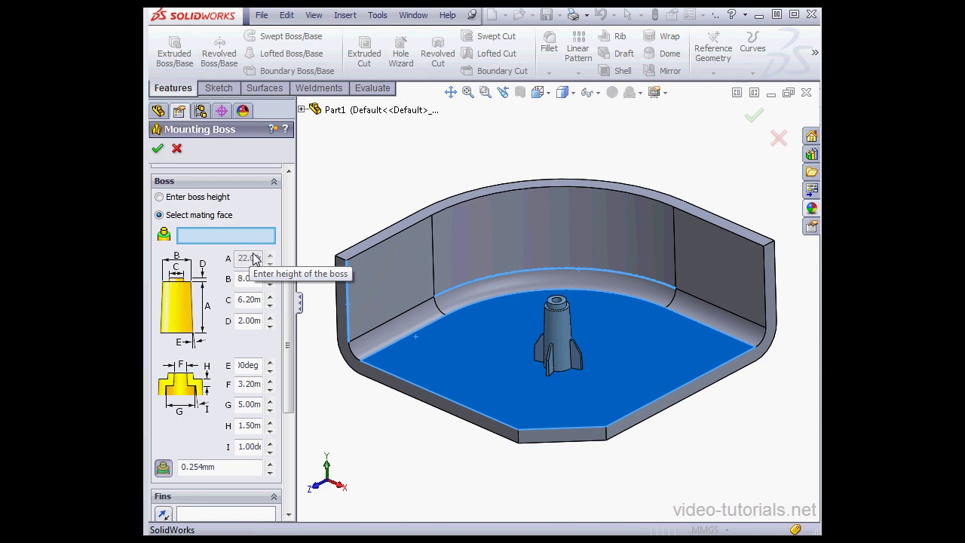
pyautogui.click(384, 233)
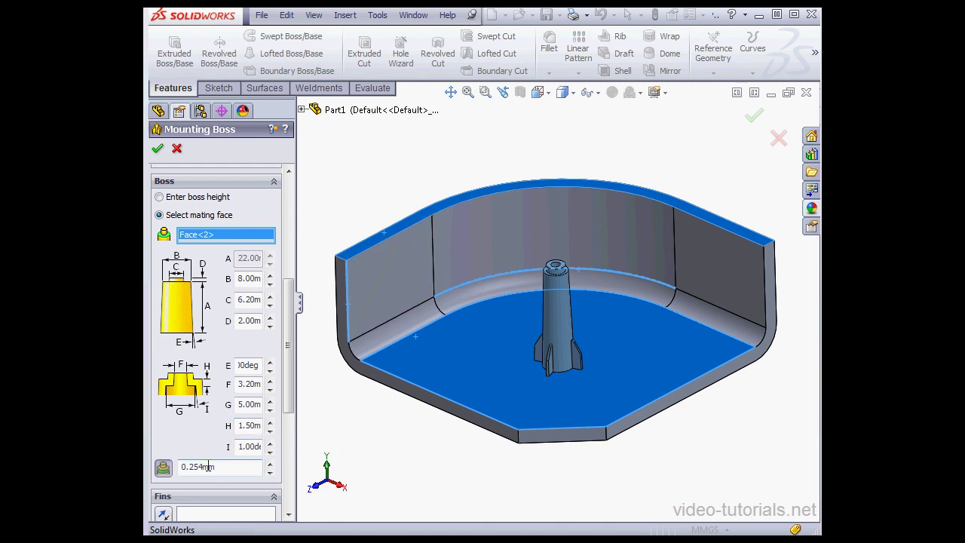
pyautogui.moveTo(208, 467); pyautogui.dragTo(170, 469)
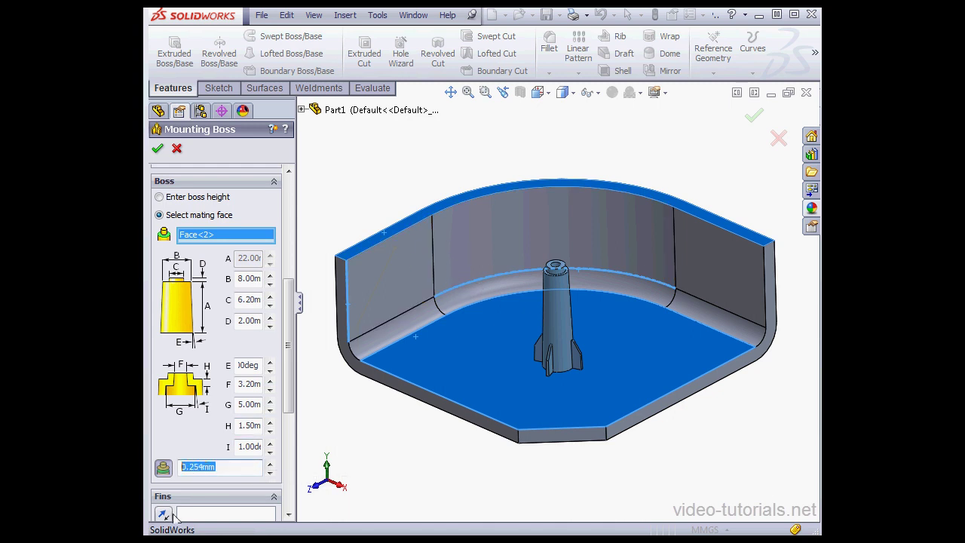
pyautogui.click(165, 469)
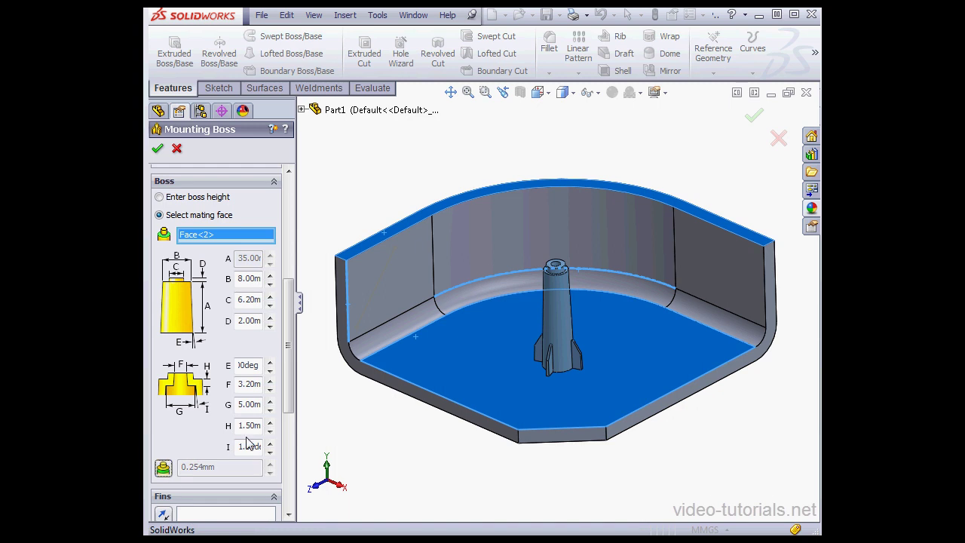
# Set the fin height C to 20 mm while keeping fin length A at 8 mm.
pyautogui.moveTo(287, 407); pyautogui.dragTo(302, 497)
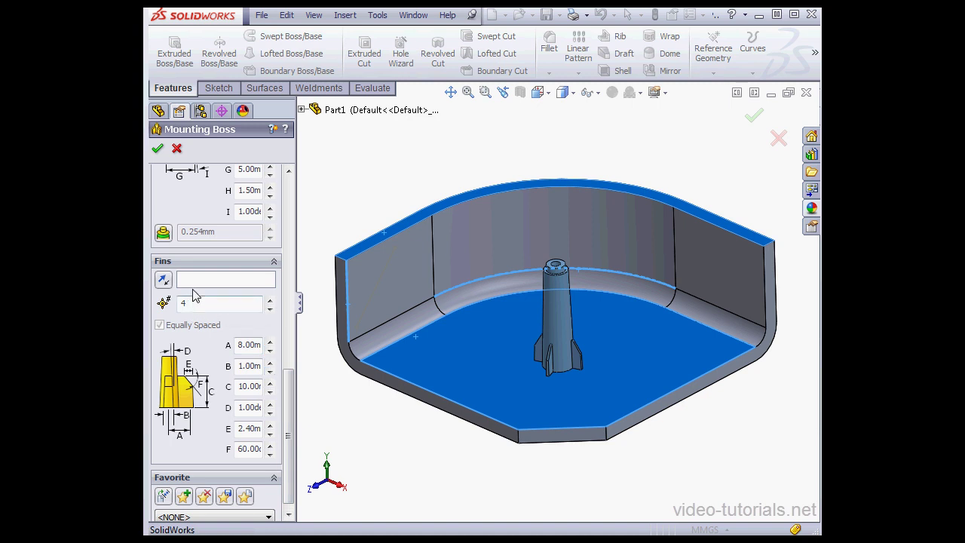
pyautogui.click(271, 340)
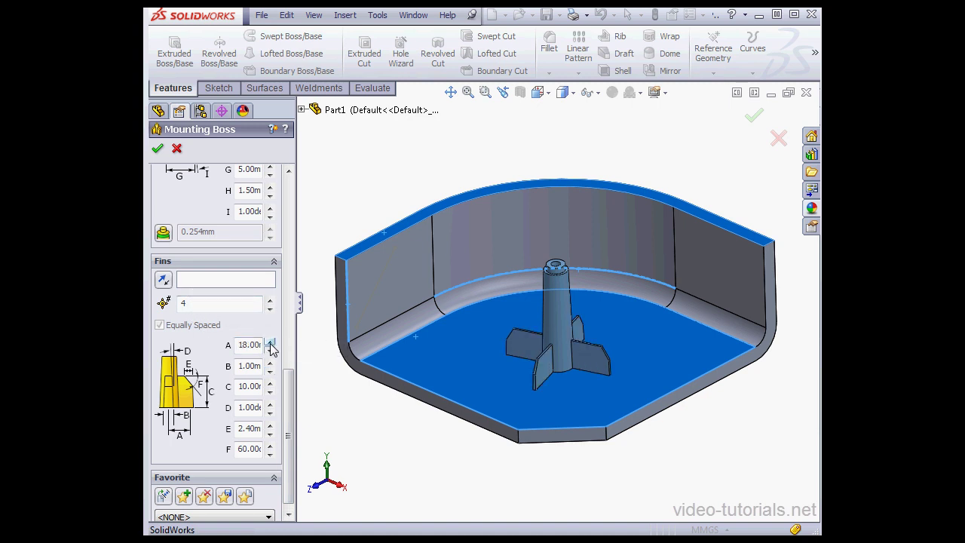
pyautogui.click(269, 383)
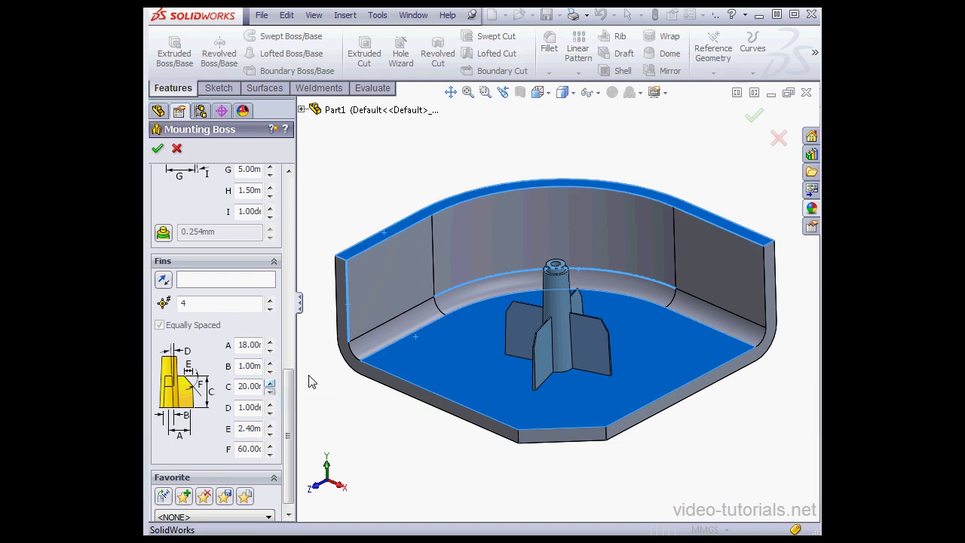
pyautogui.click(270, 349)
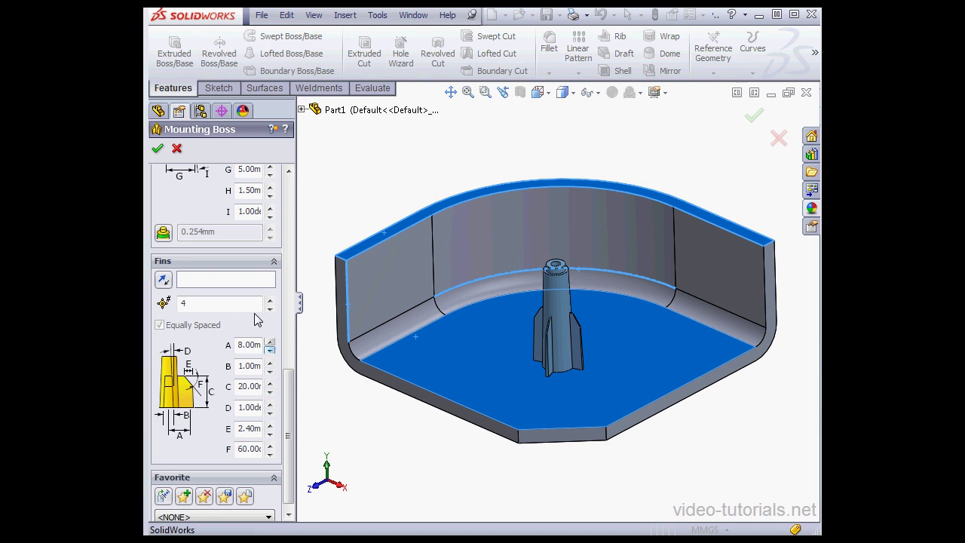
# Orient the fins by the reversed bottom-left base edge and set two equally spaced fins.
pyautogui.click(235, 280)
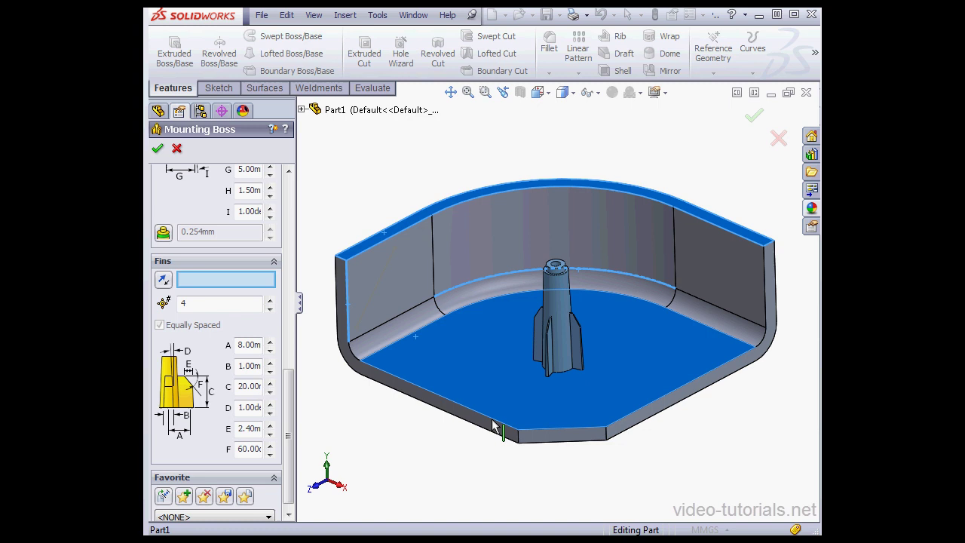
pyautogui.click(563, 430)
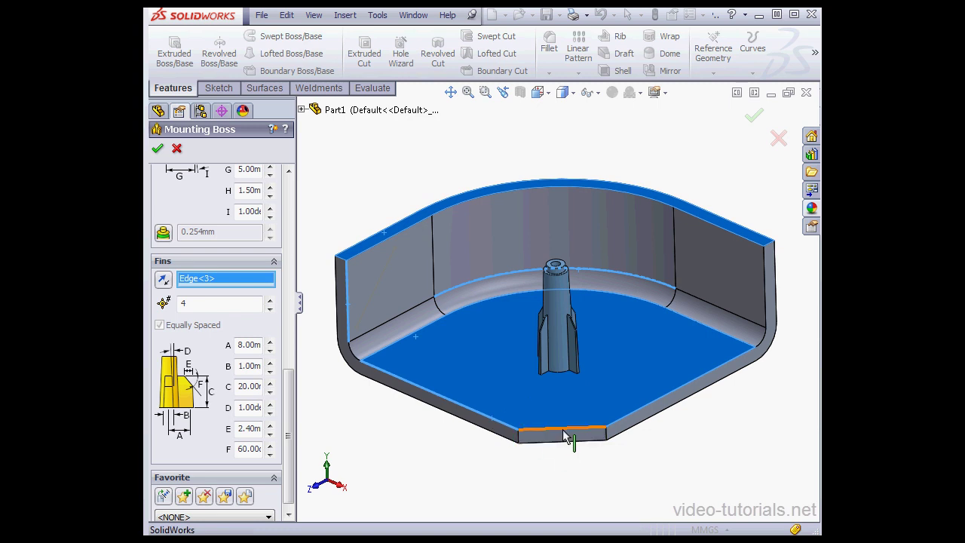
pyautogui.moveTo(566, 385); pyautogui.dragTo(571, 452, button='middle')
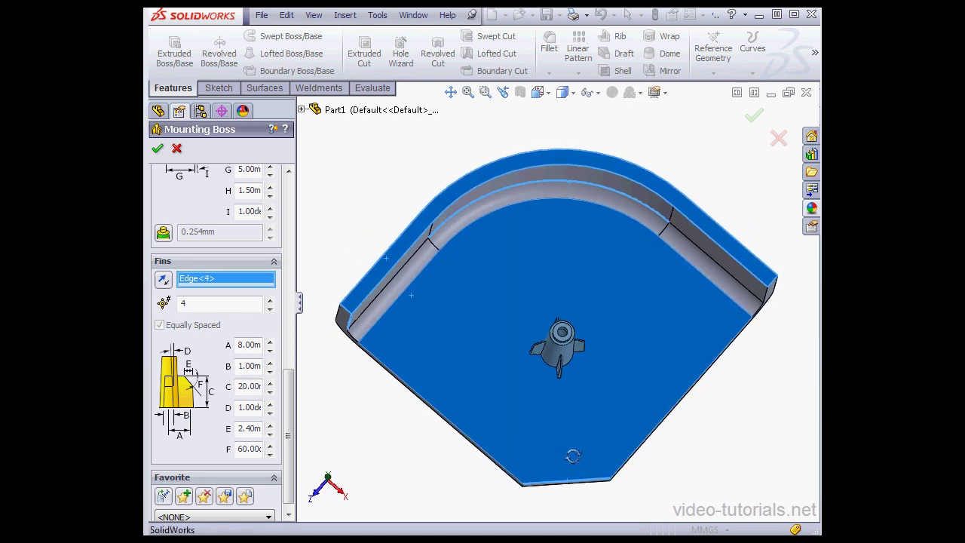
pyautogui.click(270, 308)
pyautogui.click(270, 309)
pyautogui.click(269, 308)
pyautogui.click(473, 448)
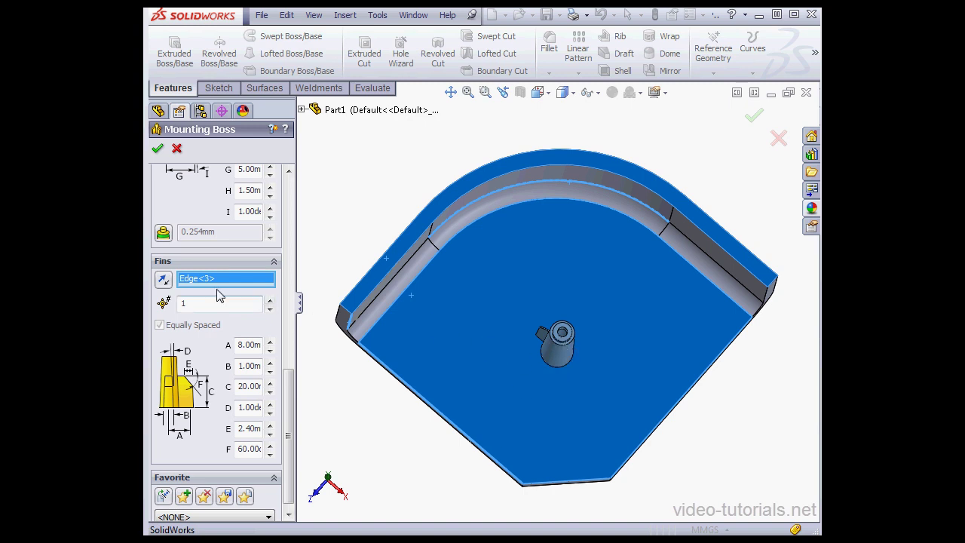
pyautogui.click(164, 281)
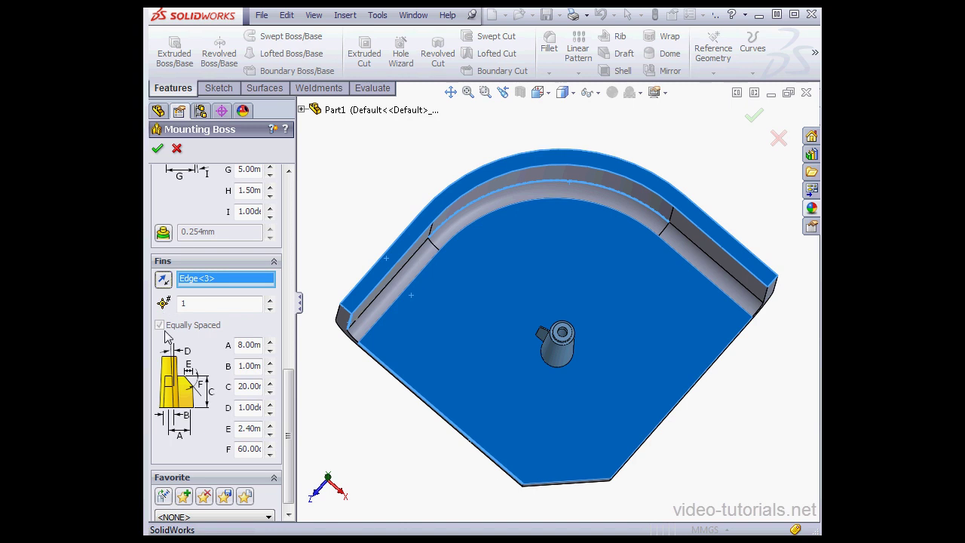
pyautogui.click(270, 299)
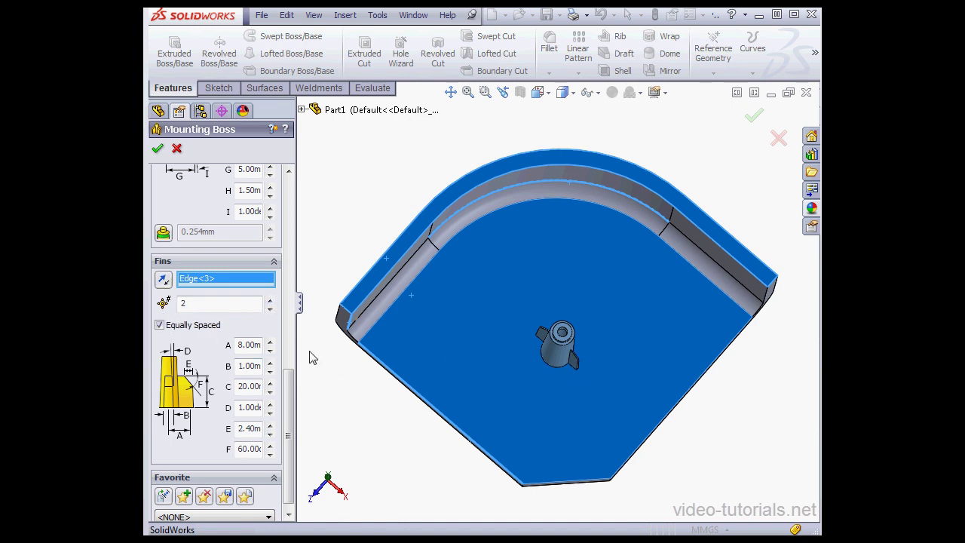
# Use the left and right inner wall faces as fin directions, restoring four equally spaced fins.
pyautogui.click(160, 324)
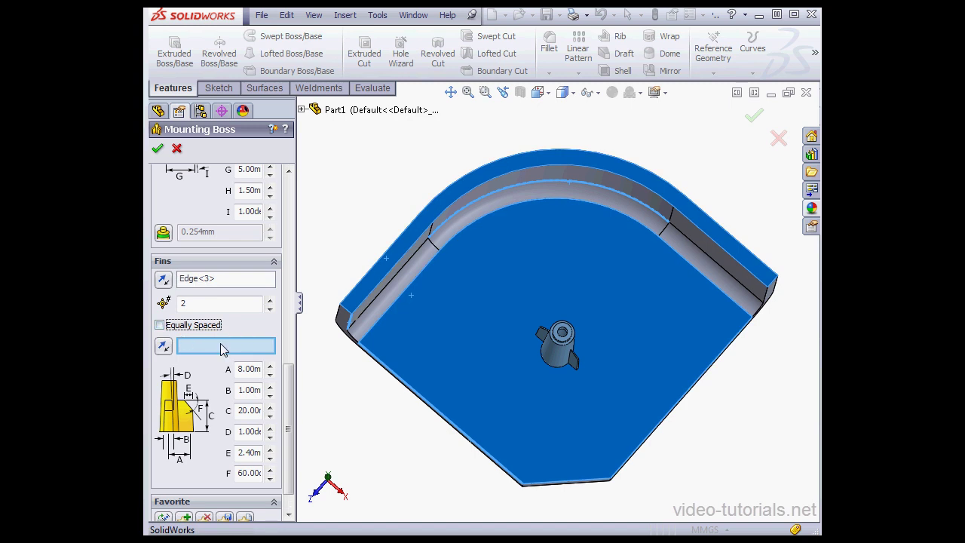
pyautogui.click(214, 281)
pyautogui.click(382, 303)
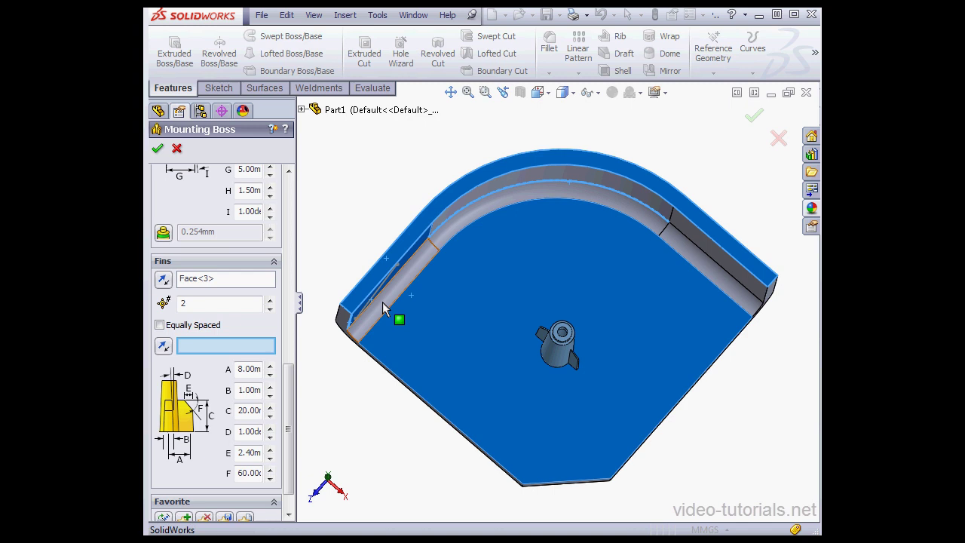
pyautogui.click(692, 245)
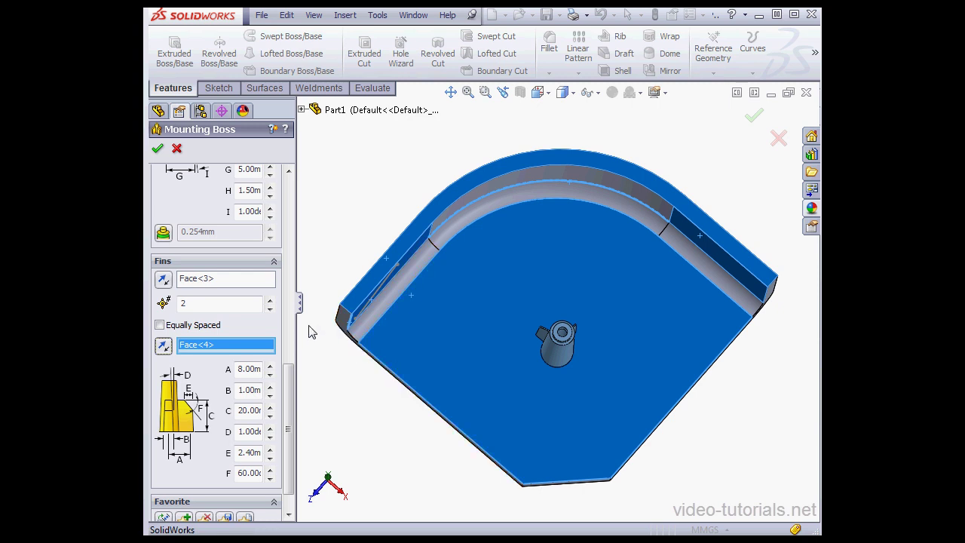
pyautogui.click(269, 299)
pyautogui.click(269, 300)
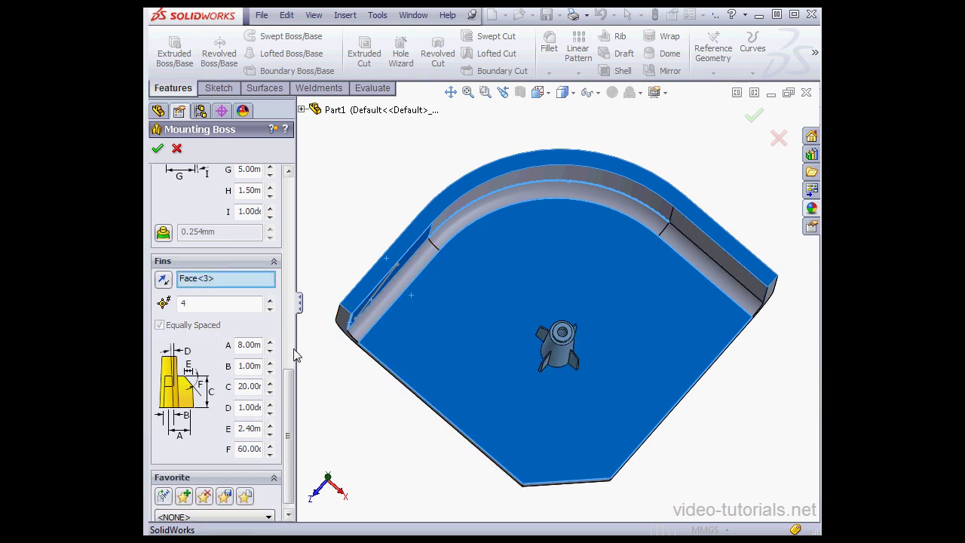
pyautogui.moveTo(574, 400); pyautogui.dragTo(314, 210, button='middle')
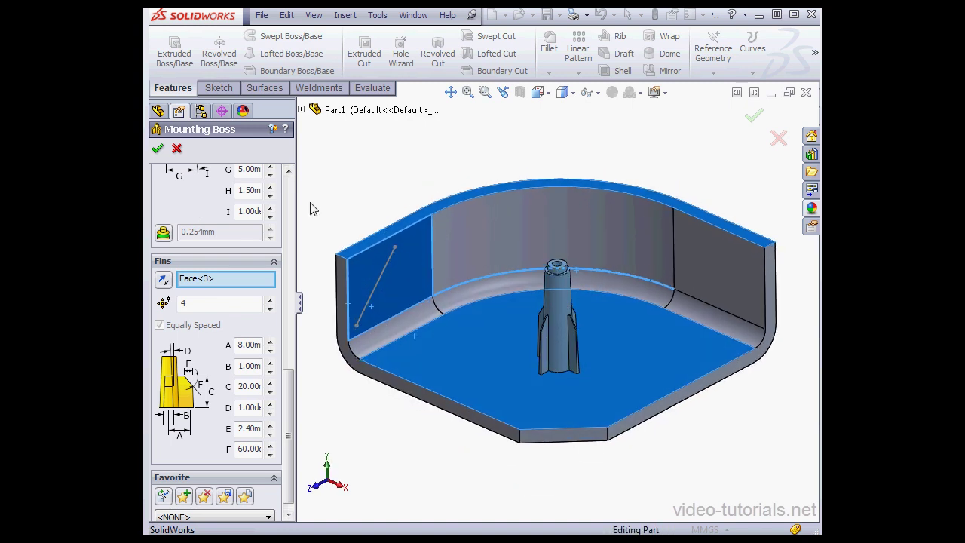
# Accept the four-finned Mounting Boss feature.
pyautogui.click(158, 149)
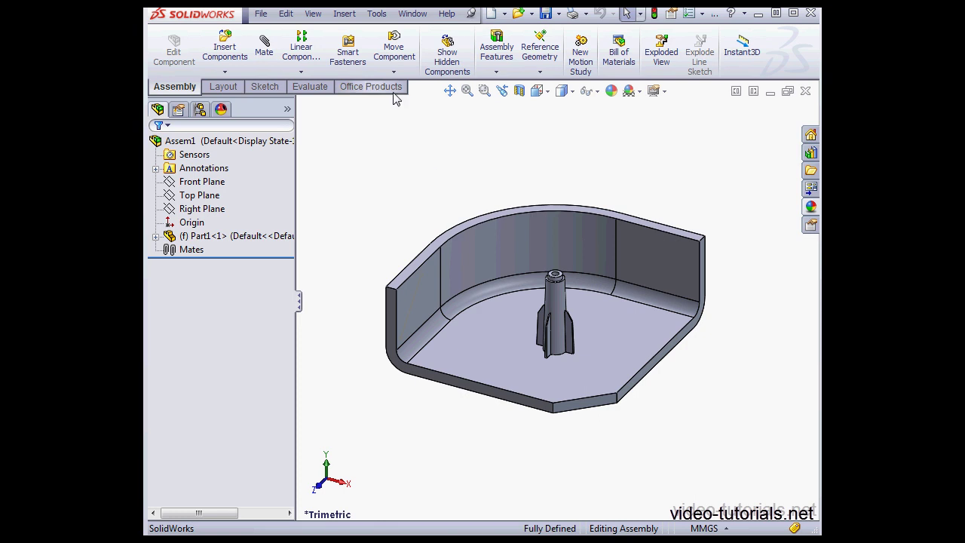
# Insert a new part component into the assembly, placed on the base's wall rim face.
pyautogui.click(344, 14)
pyautogui.moveTo(384, 34)
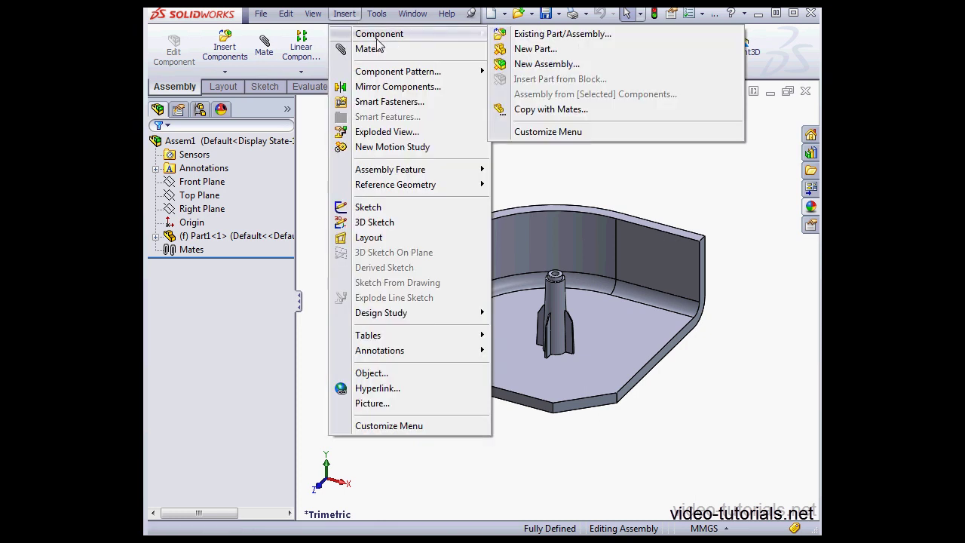
pyautogui.click(530, 46)
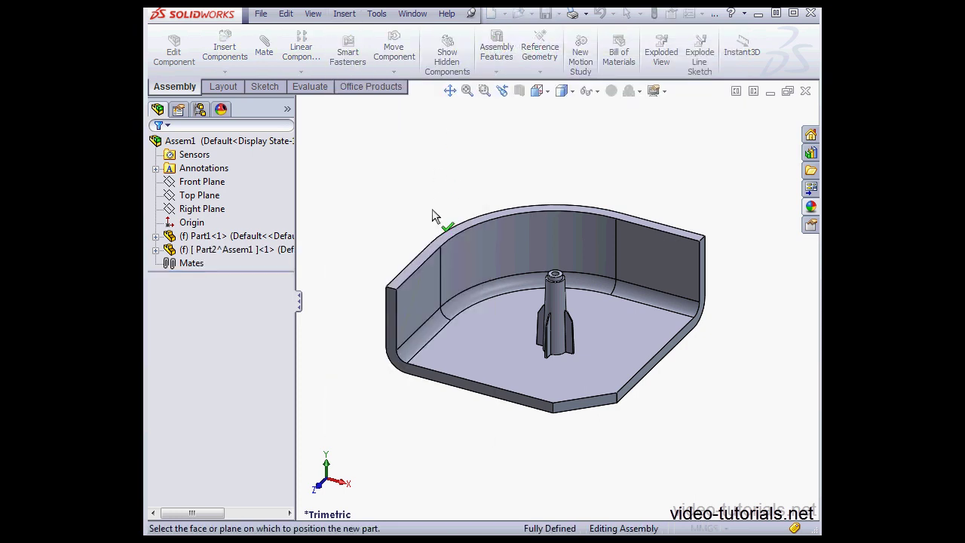
pyautogui.click(407, 277)
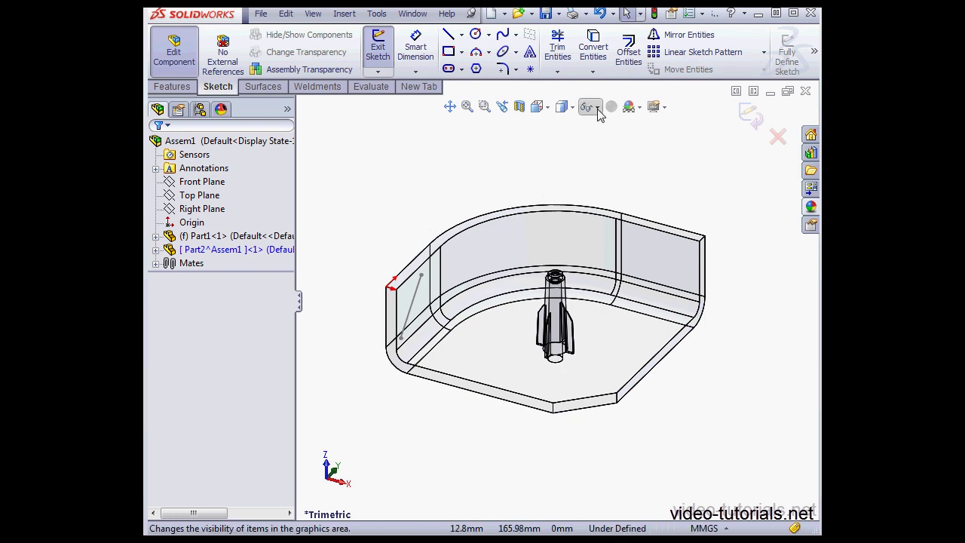
# Convert the left, curved and right wall top edges and the bottom front edge into the sketch.
pyautogui.click(602, 57)
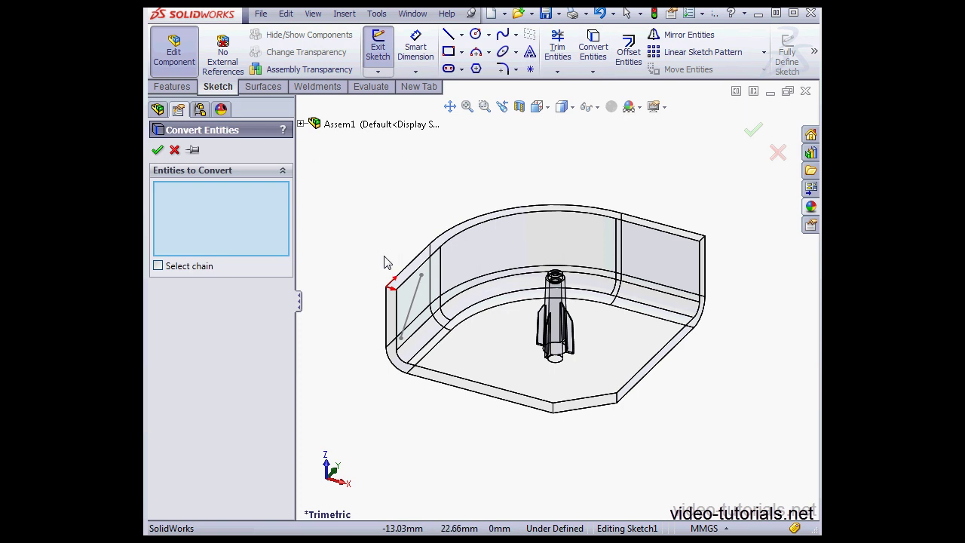
pyautogui.click(411, 266)
pyautogui.click(456, 238)
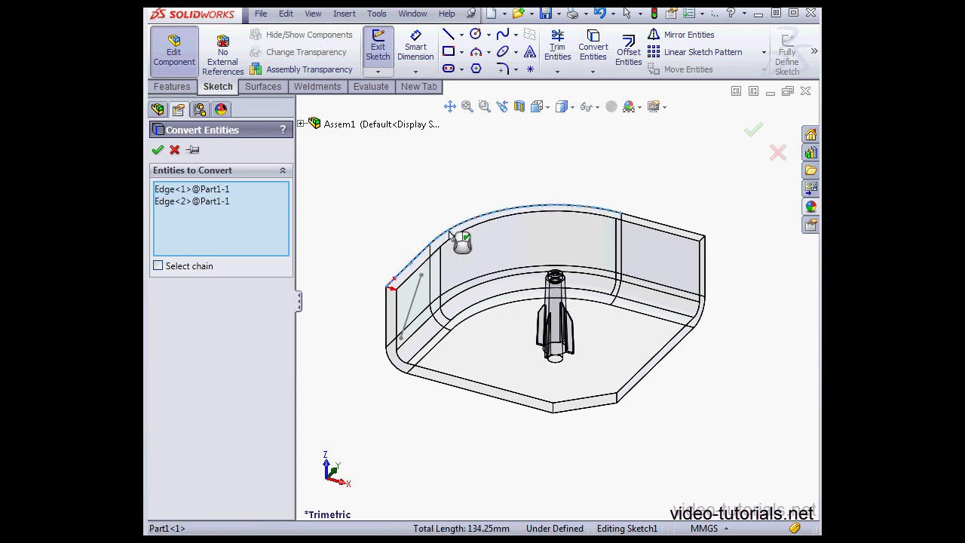
pyautogui.click(678, 233)
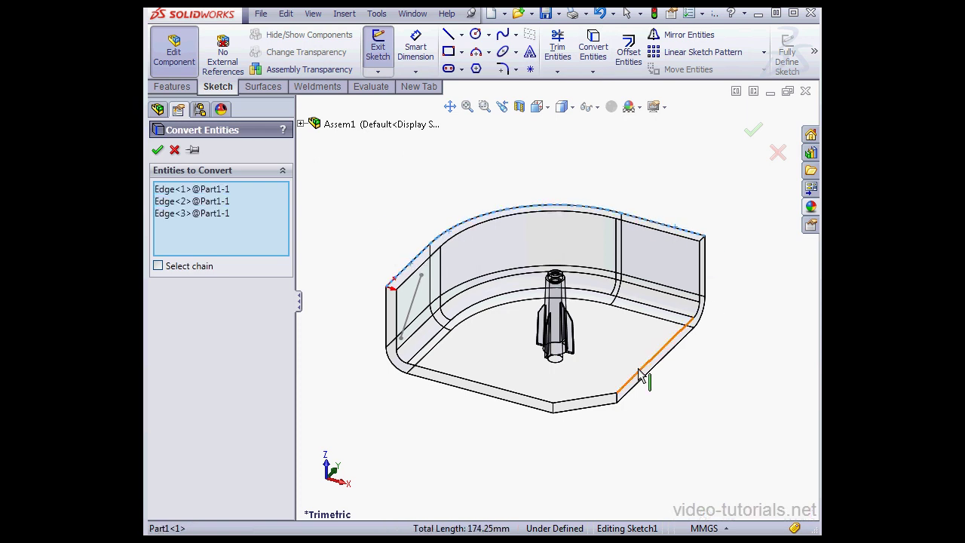
pyautogui.click(608, 398)
pyautogui.click(158, 150)
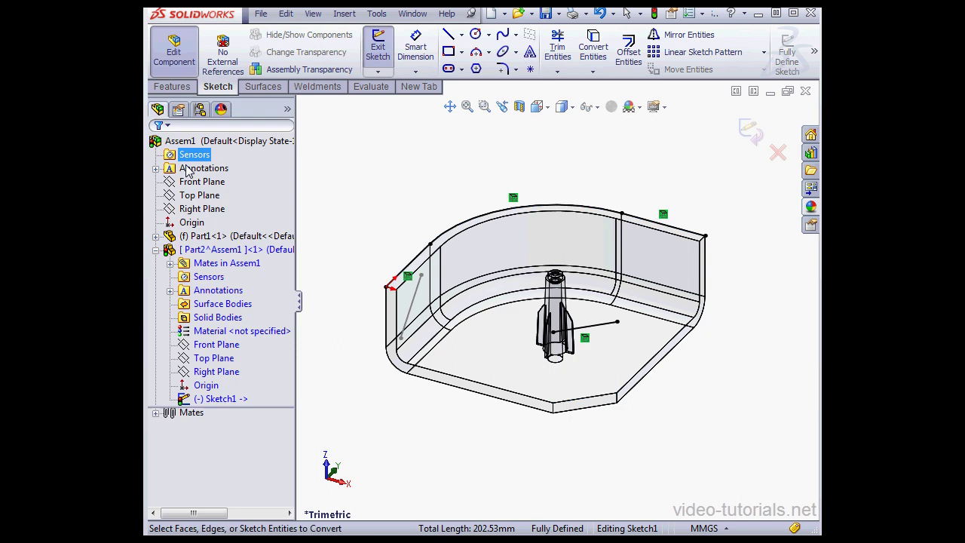
# Draw two lines from the wall corners meeting at the boss centre, then exit the sketch.
pyautogui.click(448, 34)
pyautogui.click(388, 287)
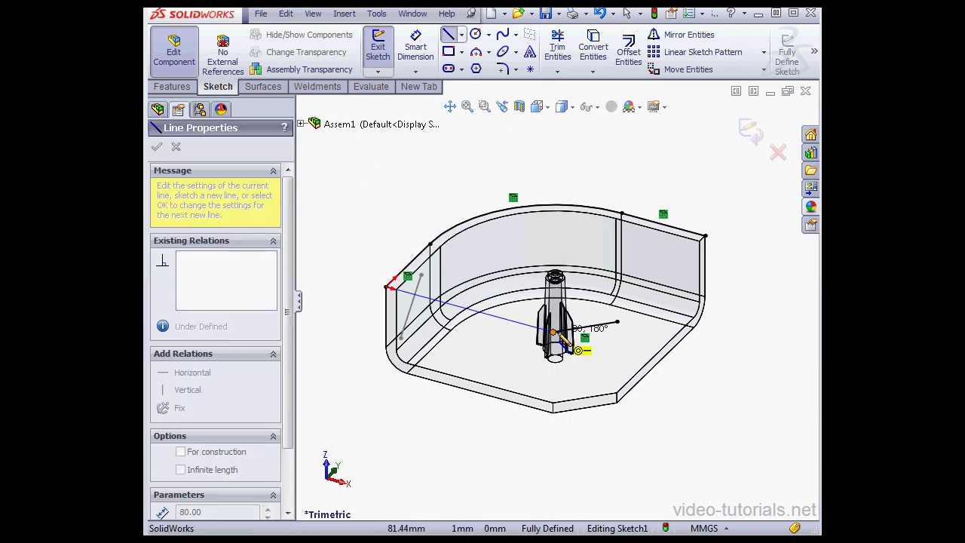
pyautogui.click(569, 338)
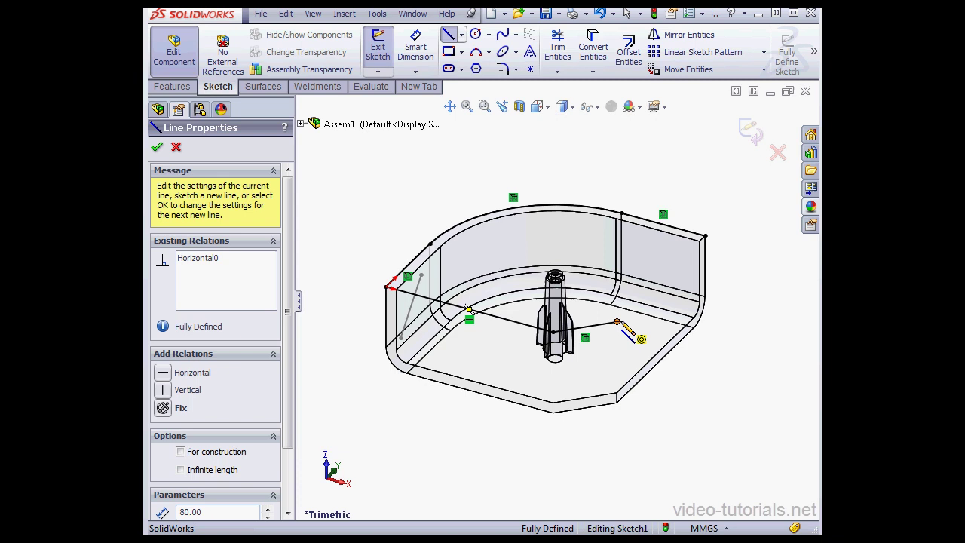
pyautogui.click(617, 323)
pyautogui.doubleClick(705, 236)
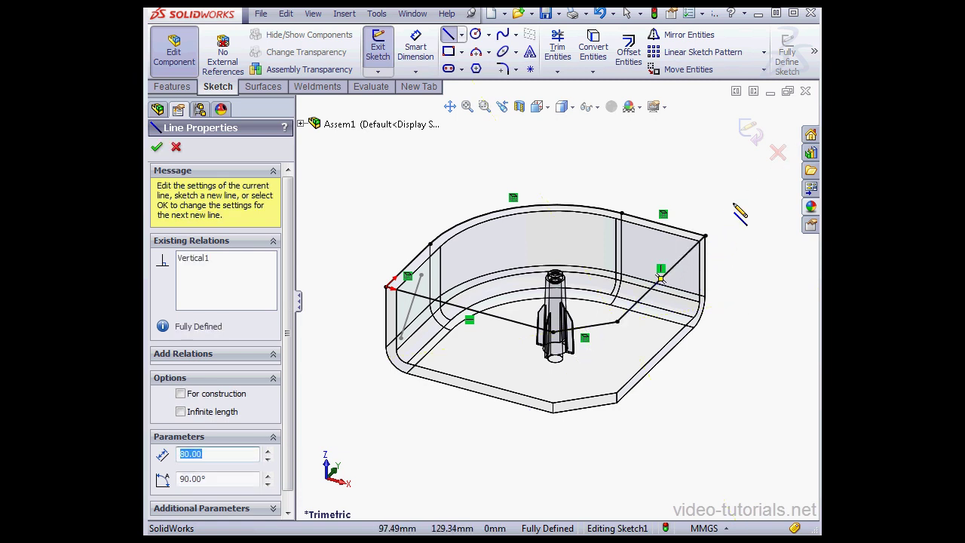
pyautogui.click(756, 140)
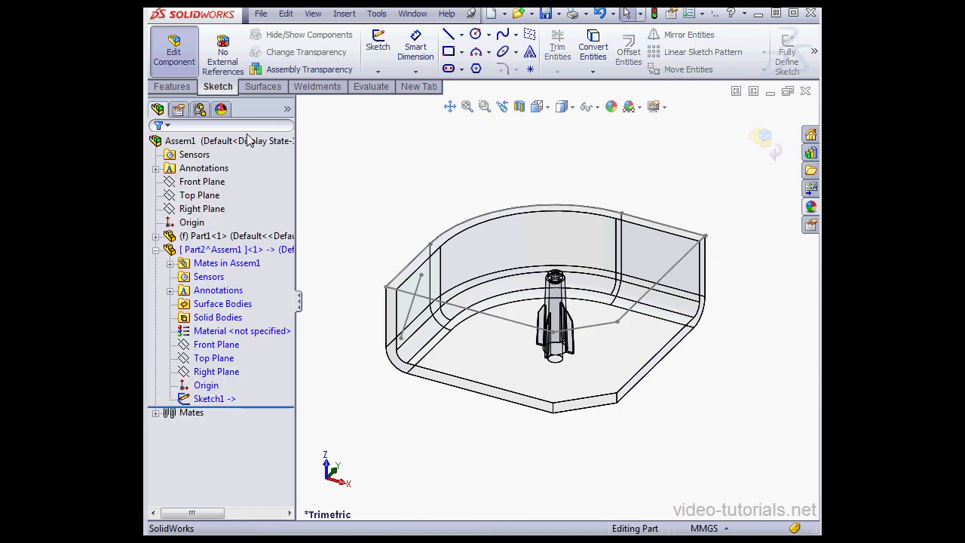
# Extrude the lid outline sketch as a 40 mm boss above the base.
pyautogui.click(182, 87)
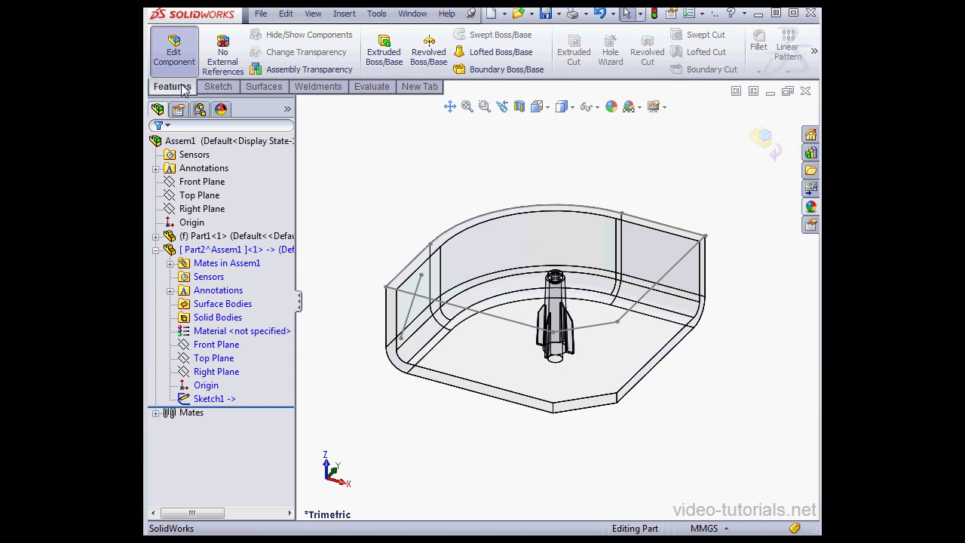
pyautogui.click(384, 53)
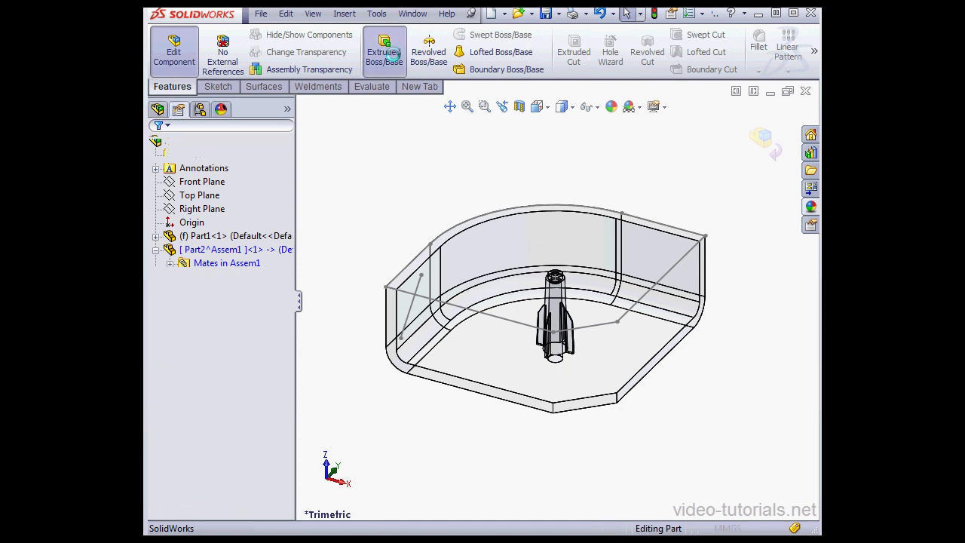
pyautogui.click(493, 304)
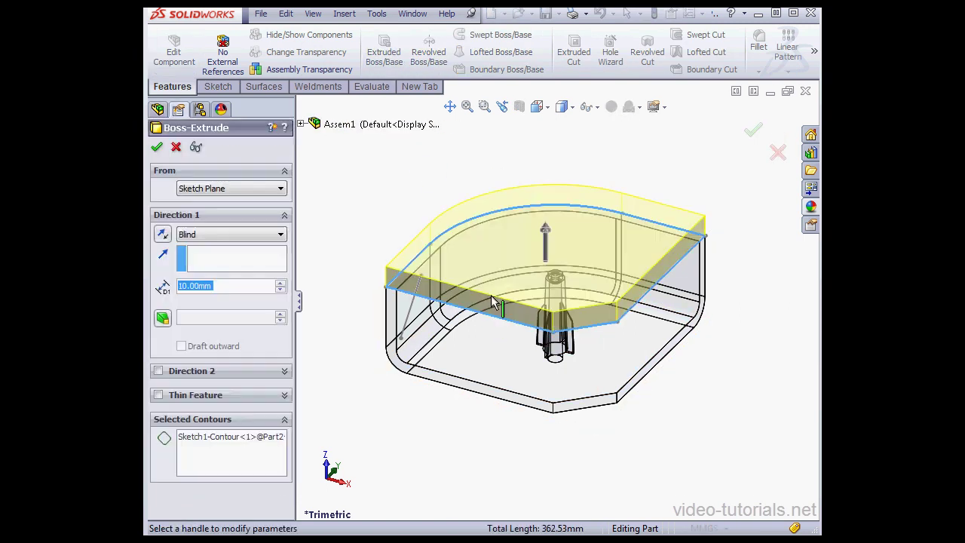
pyautogui.click(281, 284)
pyautogui.click(280, 284)
pyautogui.click(280, 284)
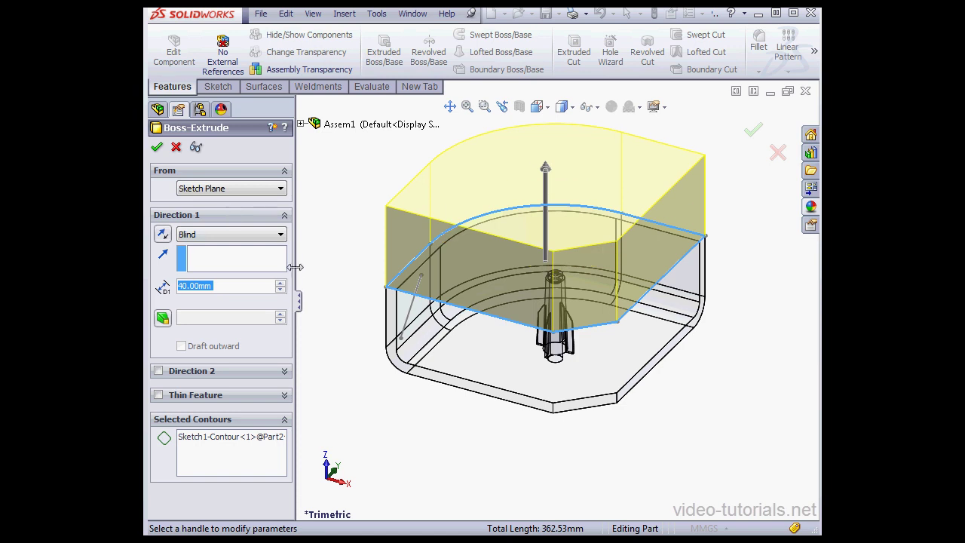
pyautogui.click(157, 148)
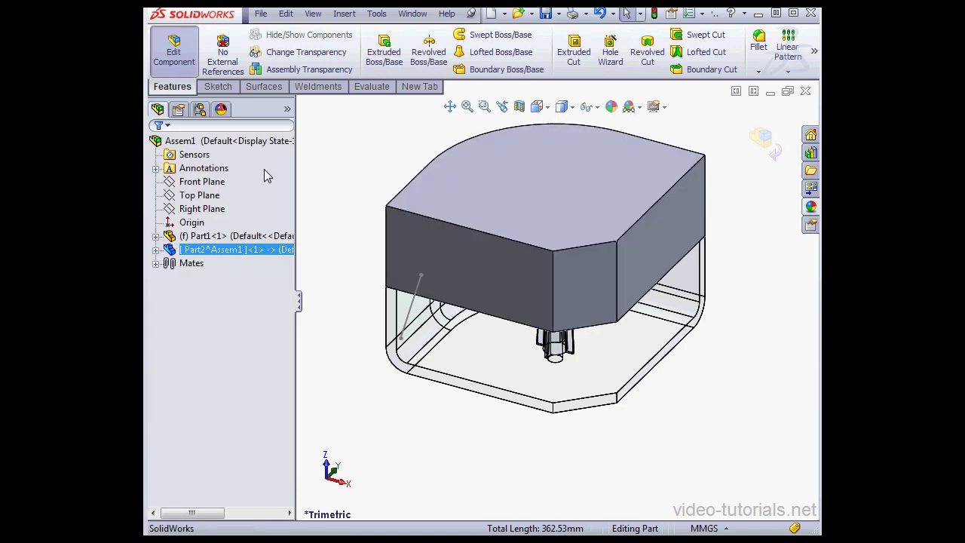
# Round the lid's top left edge with a 10 mm fillet.
pyautogui.click(758, 41)
pyautogui.click(411, 188)
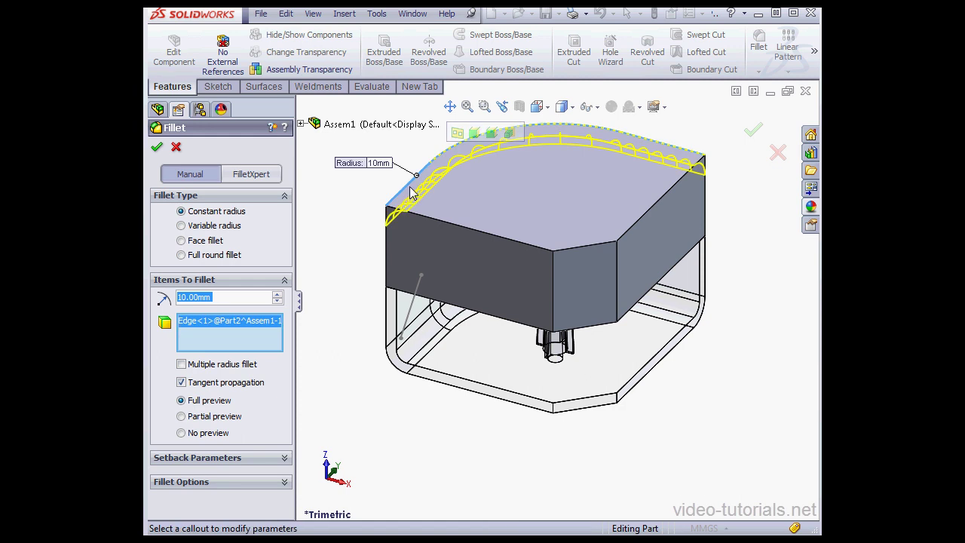
pyautogui.click(157, 148)
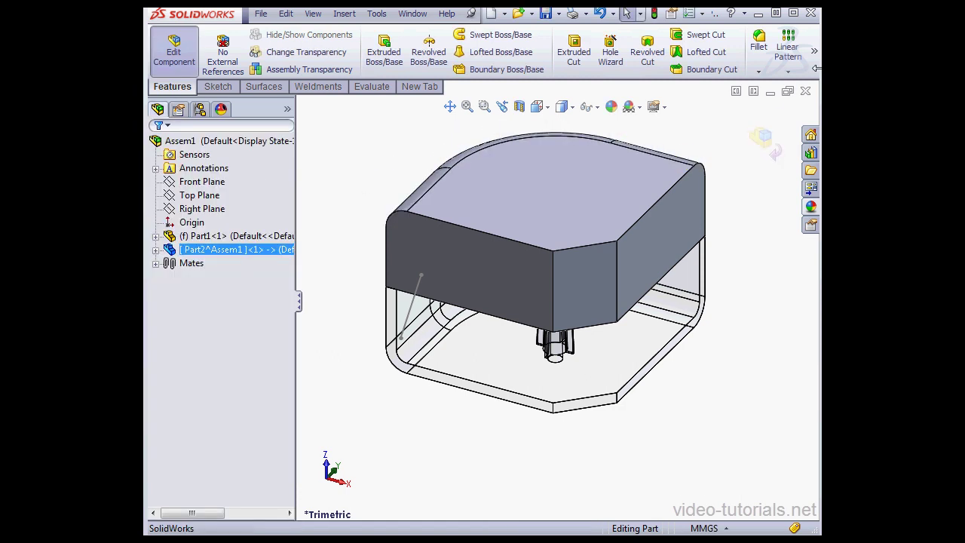
# Shell the lid to 5 mm thickness, removing the selected lid faces.
pyautogui.moveTo(814, 51)
pyautogui.click(729, 130)
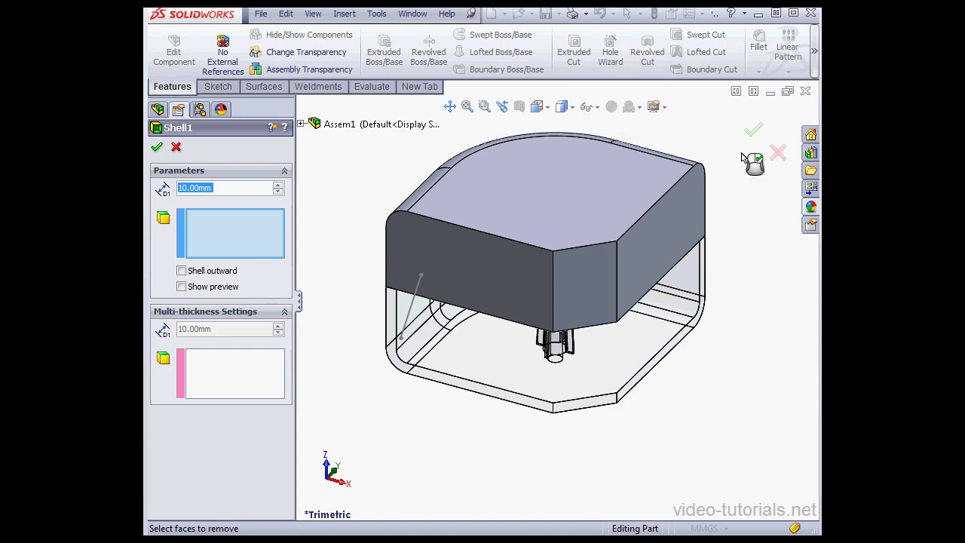
pyautogui.write('5')
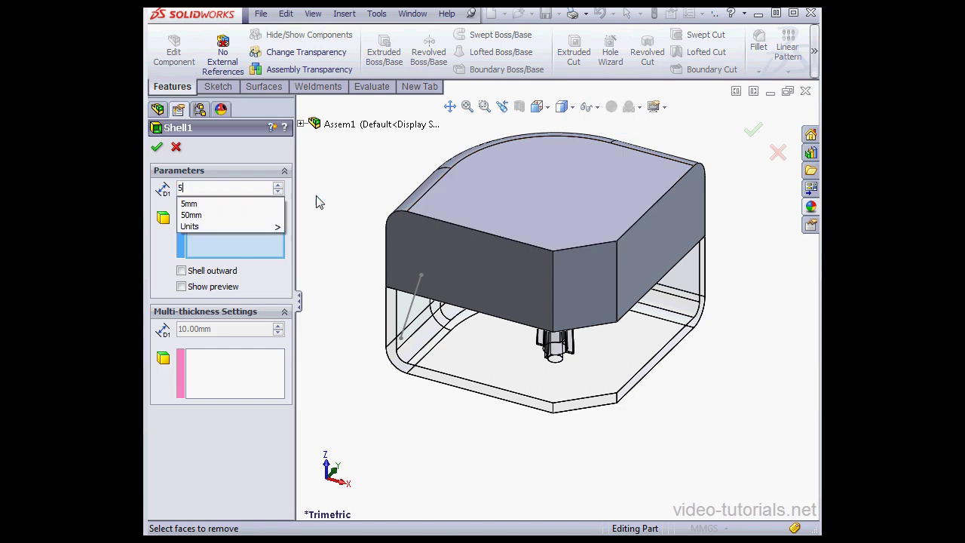
pyautogui.click(493, 285)
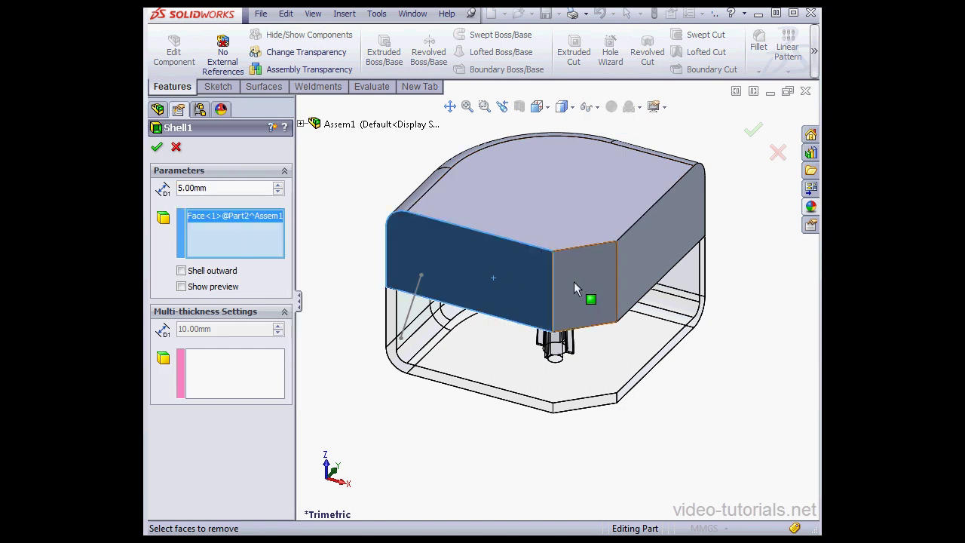
pyautogui.click(573, 281)
pyautogui.click(630, 270)
pyautogui.moveTo(623, 294); pyautogui.dragTo(619, 272, button='middle')
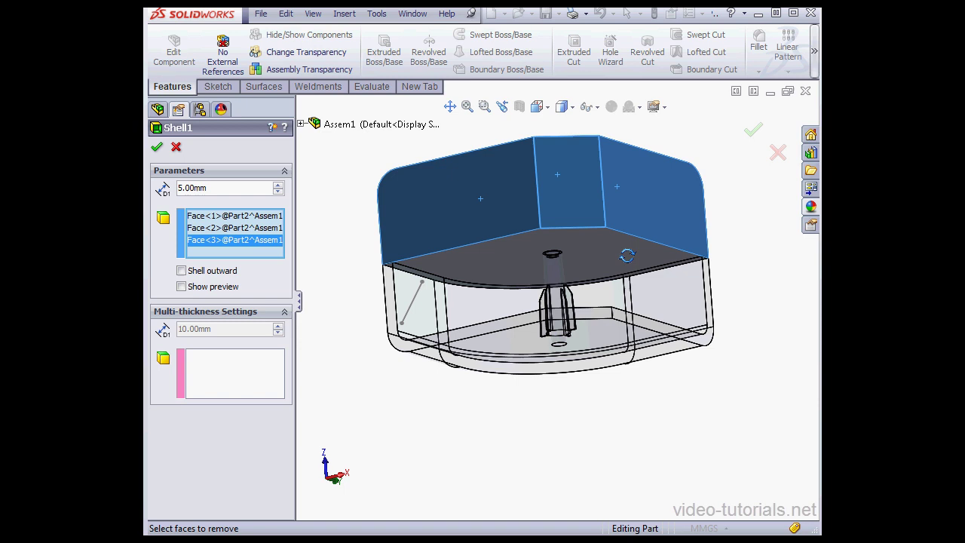
pyautogui.click(618, 250)
pyautogui.click(156, 147)
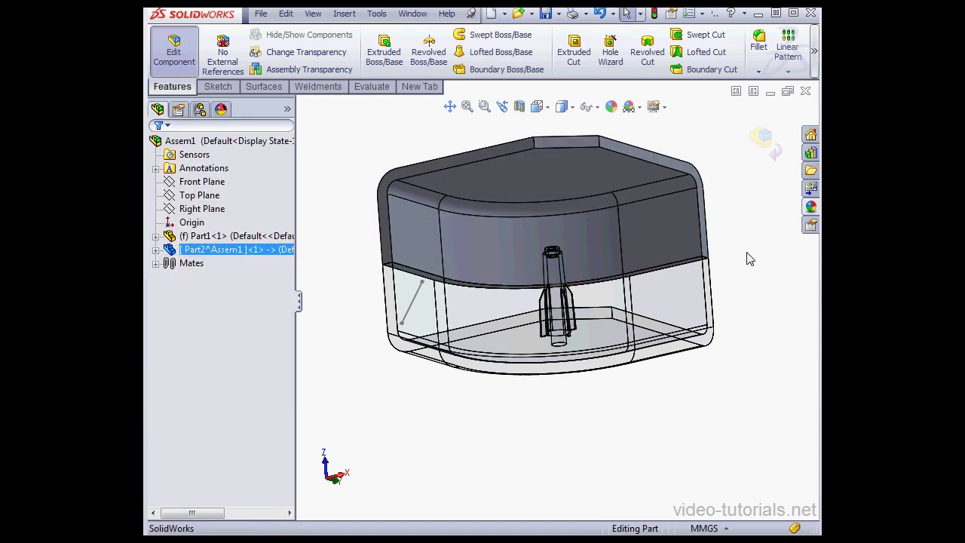
# Place a mounting boss on the lid's top face, centred on the base boss's top edge.
pyautogui.click(344, 14)
pyautogui.moveTo(397, 95)
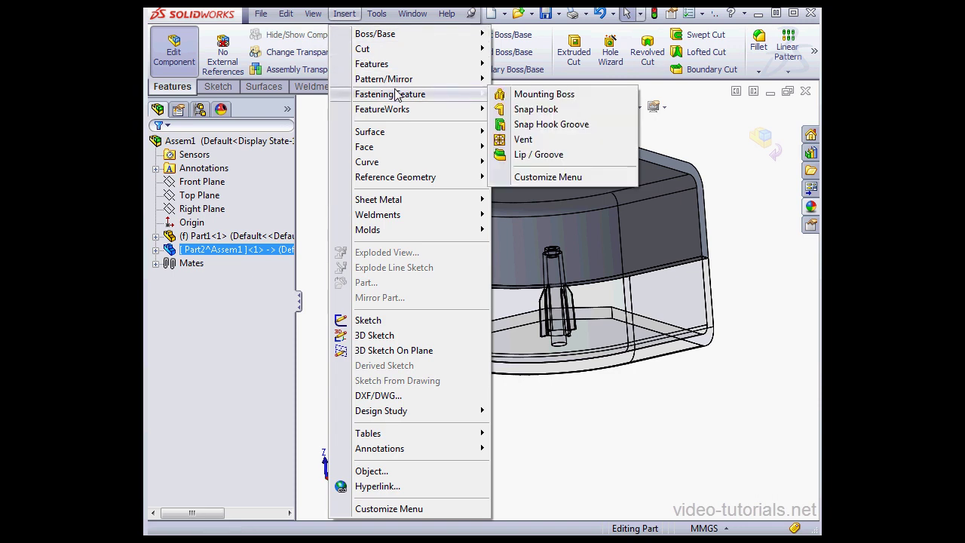
pyautogui.click(522, 95)
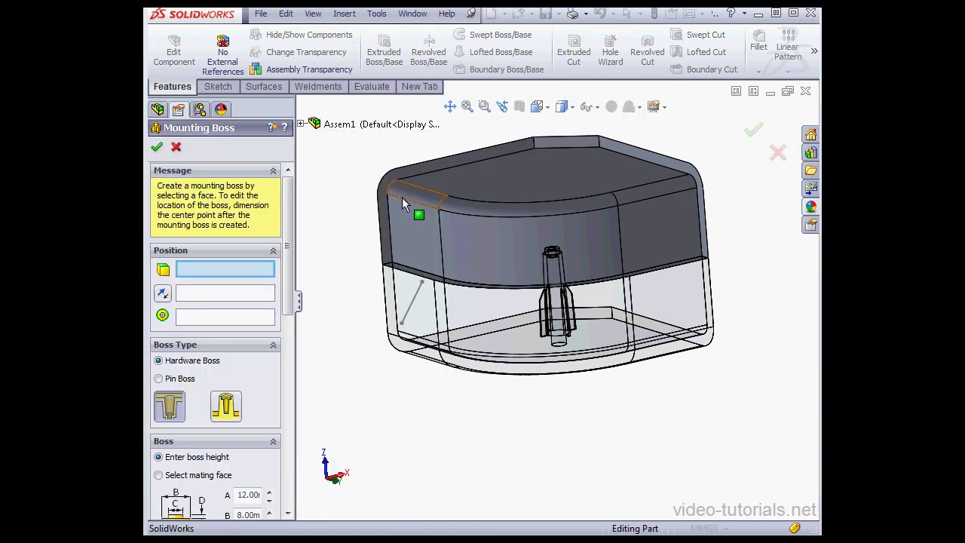
pyautogui.click(453, 182)
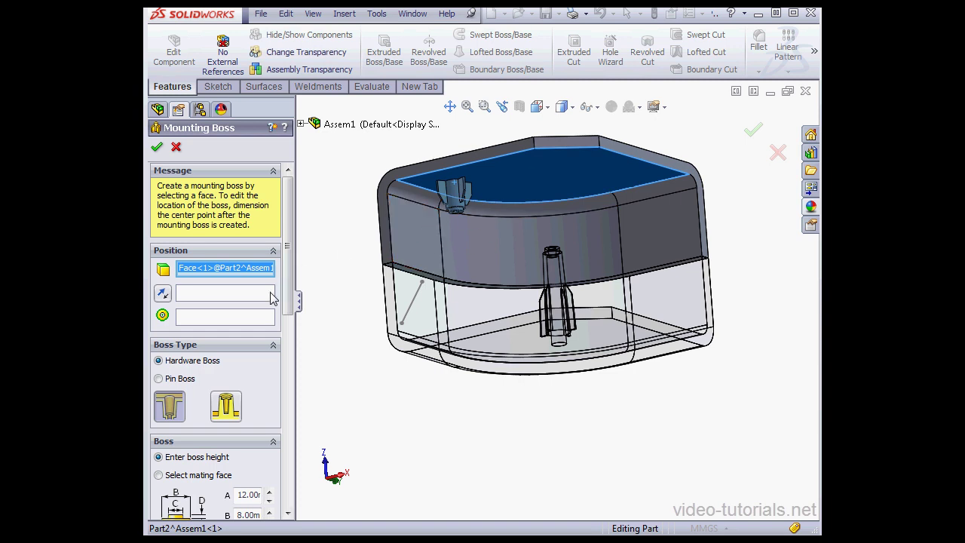
pyautogui.click(256, 320)
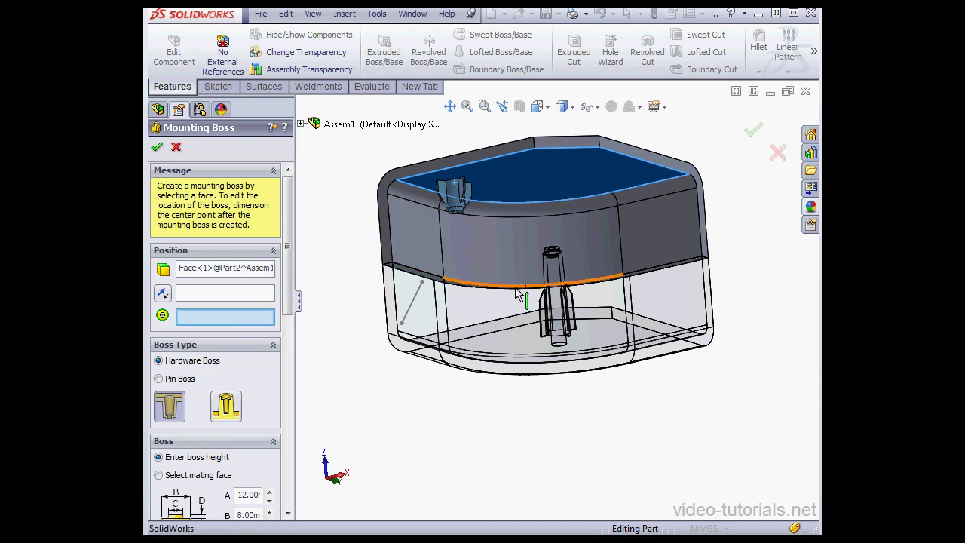
pyautogui.click(564, 258)
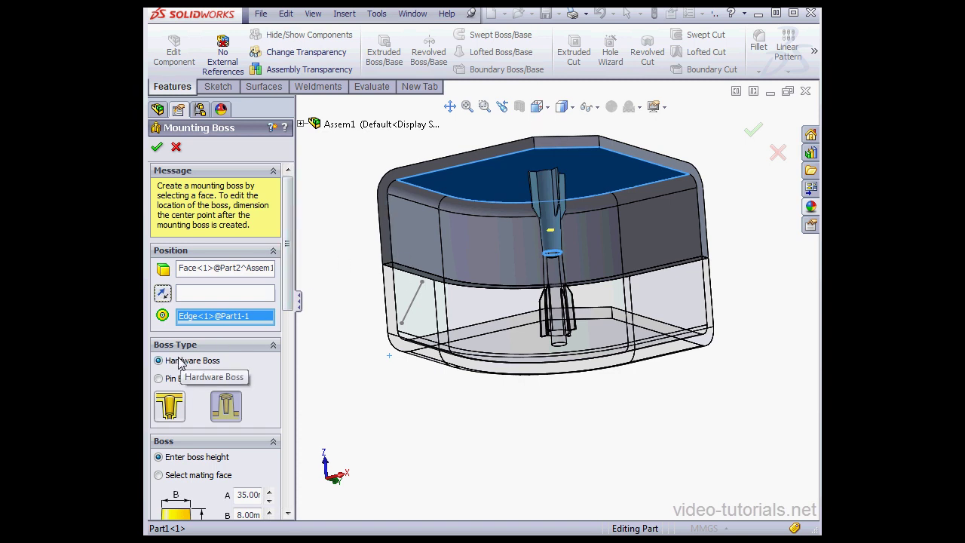
# Make the mounting boss a threaded type with 0.254 mm height clearance enabled.
pyautogui.click(235, 407)
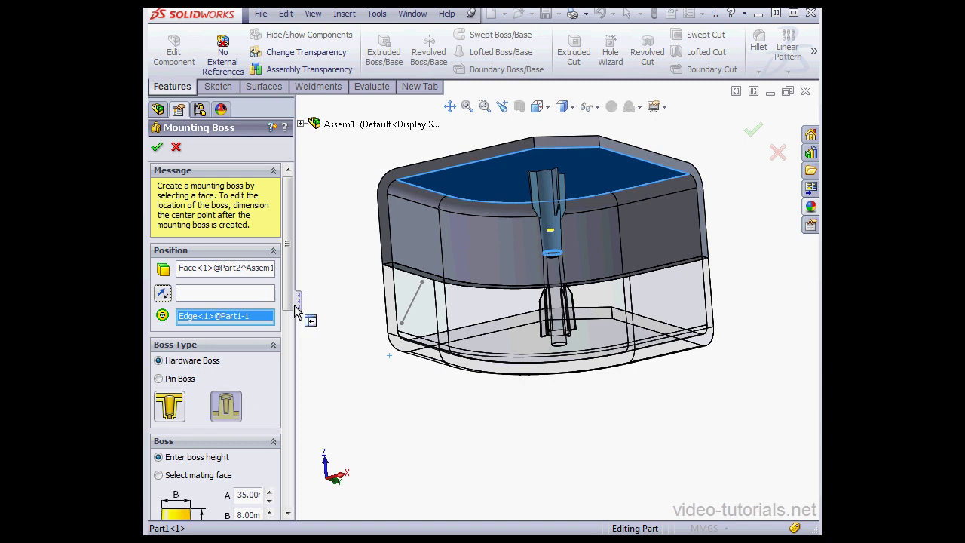
pyautogui.moveTo(290, 296); pyautogui.dragTo(286, 407)
pyautogui.moveTo(631, 391); pyautogui.dragTo(619, 379, button='middle')
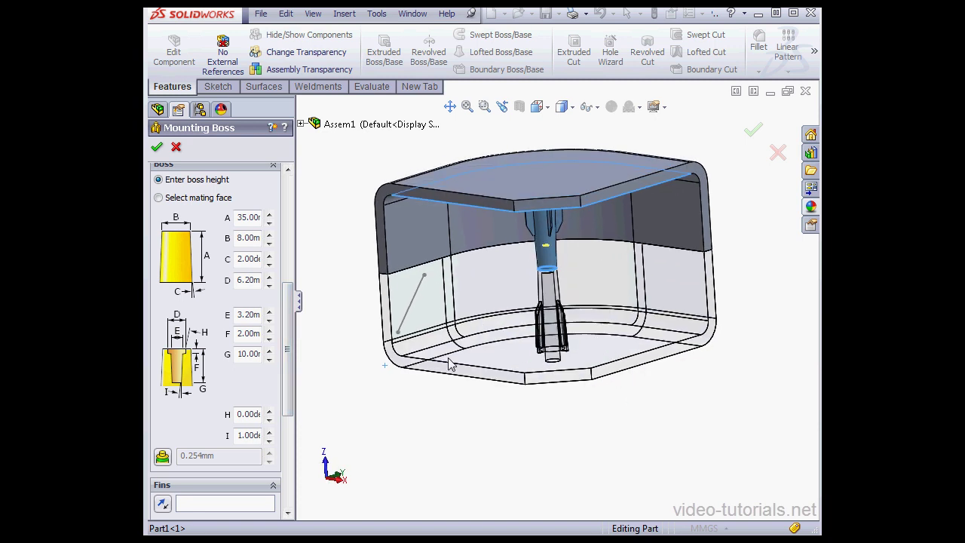
pyautogui.click(163, 457)
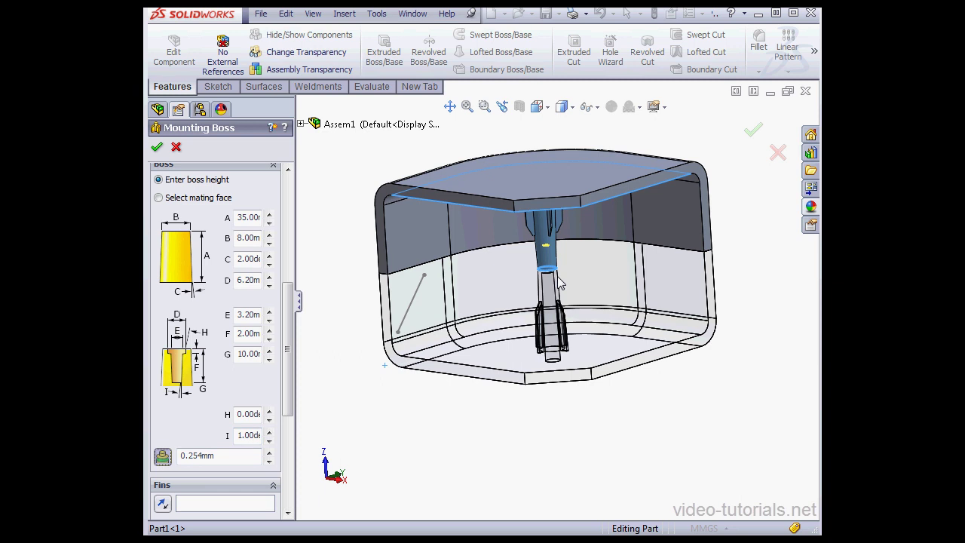
pyautogui.scroll(-5, 558, 282)
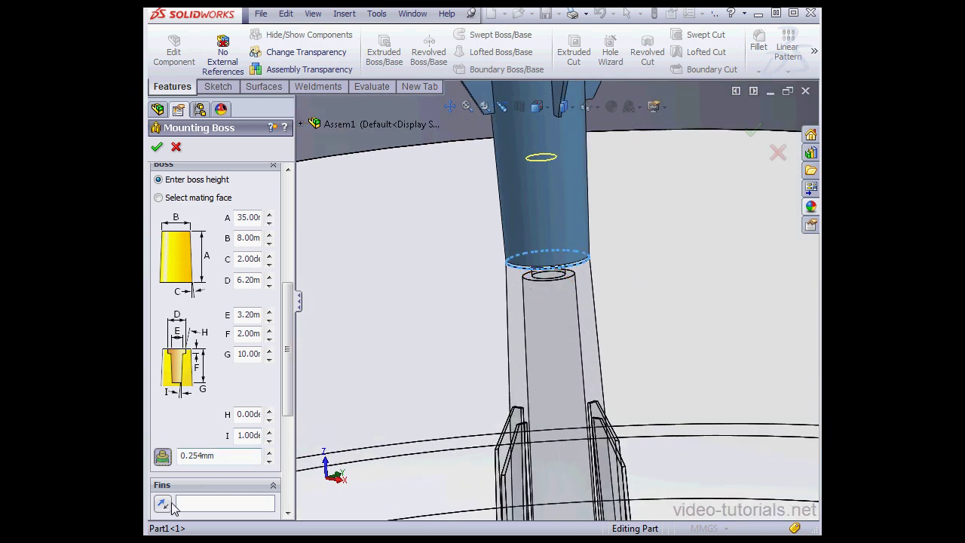
pyautogui.click(161, 457)
pyautogui.click(162, 458)
# Accept the mounting boss and exit lid editing back to the assembly.
pyautogui.click(753, 133)
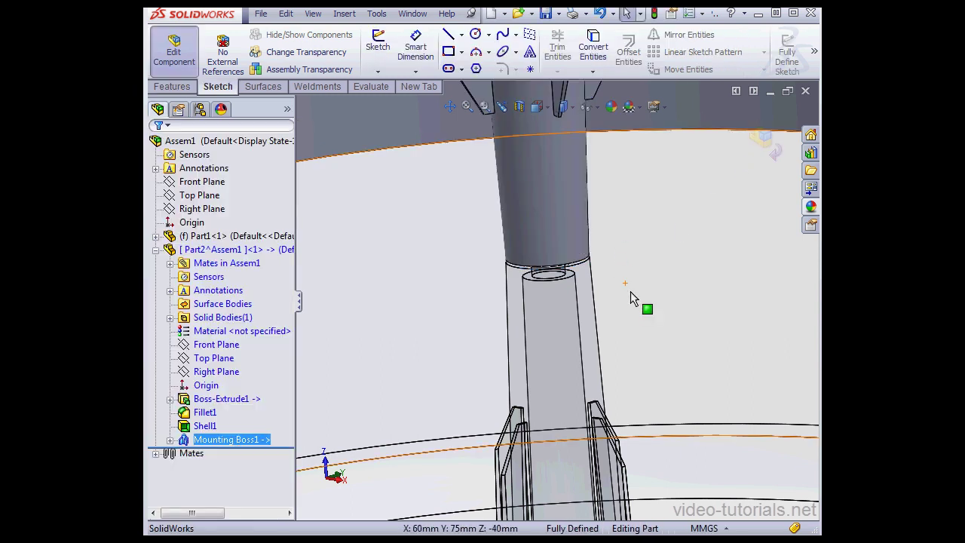
pyautogui.scroll(5, 629, 294)
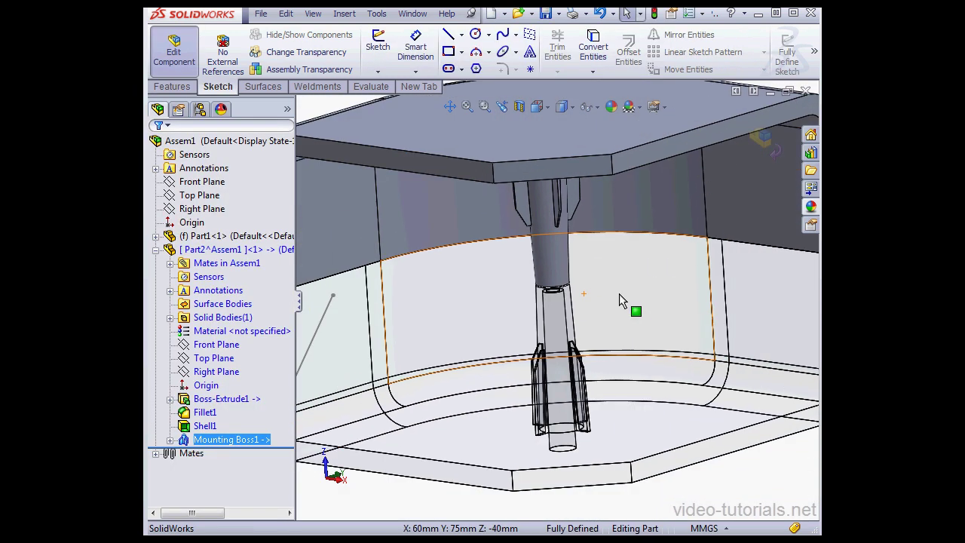
pyautogui.click(770, 145)
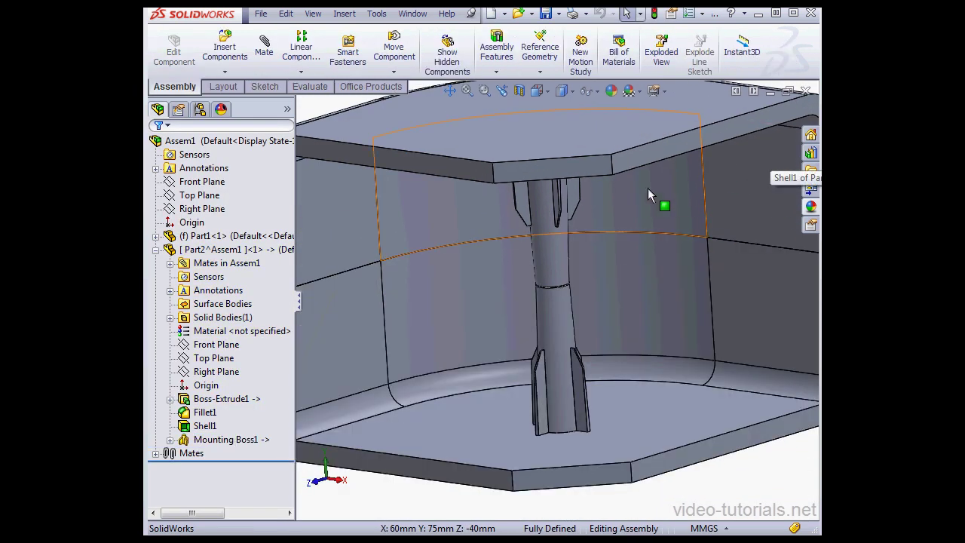
# Preview a section cut at -40 mm offset, then cancel the section view.
pyautogui.click(520, 92)
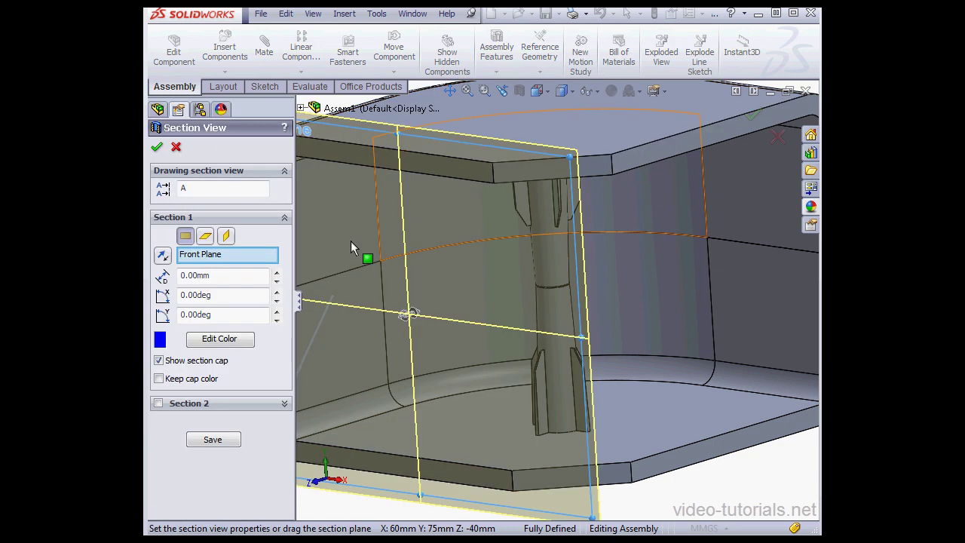
pyautogui.click(276, 280)
pyautogui.click(276, 280)
pyautogui.click(277, 280)
pyautogui.click(277, 280)
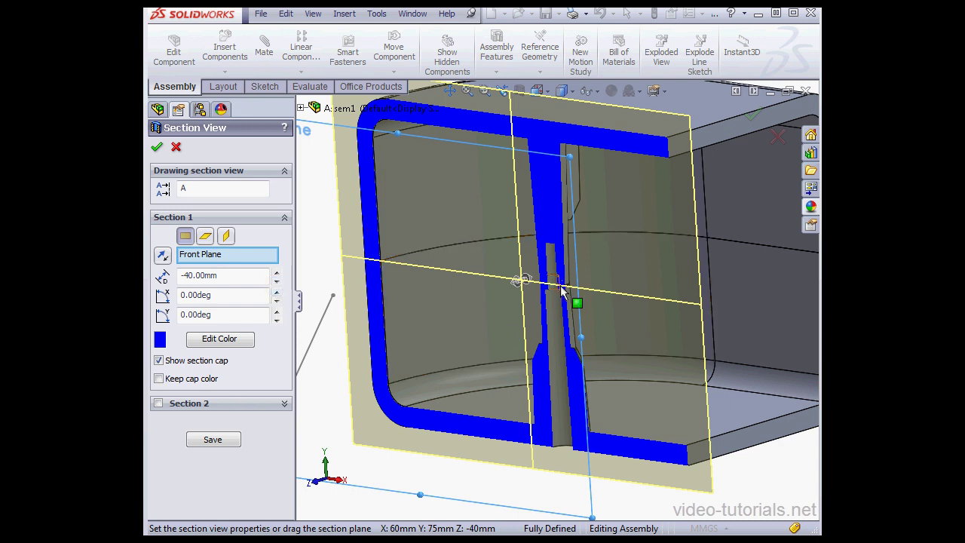
pyautogui.click(181, 152)
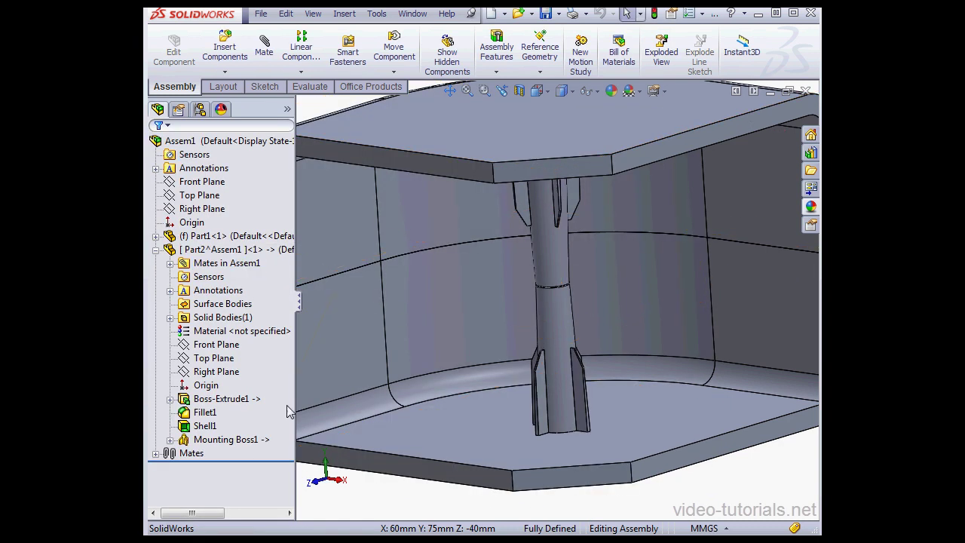
# Edit Mounting Boss1 and raise its G dimension from 10 mm to 20 mm.
pyautogui.click(239, 440)
pyautogui.rightClick(235, 443)
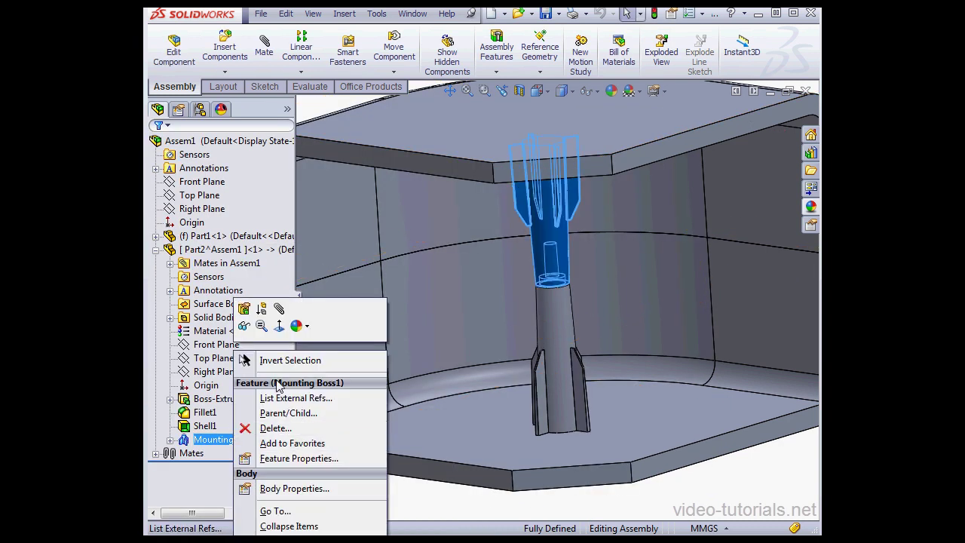
pyautogui.click(279, 312)
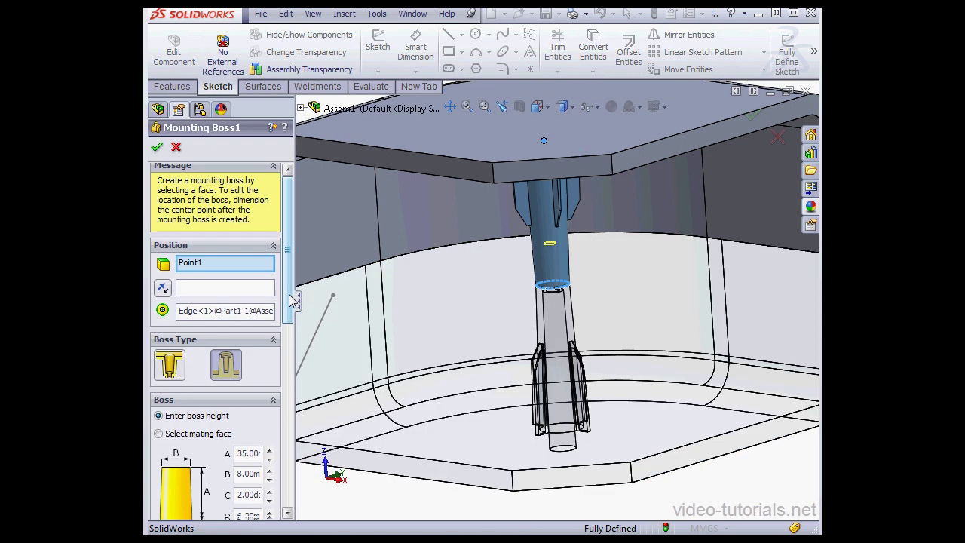
pyautogui.scroll(-5, 288, 294)
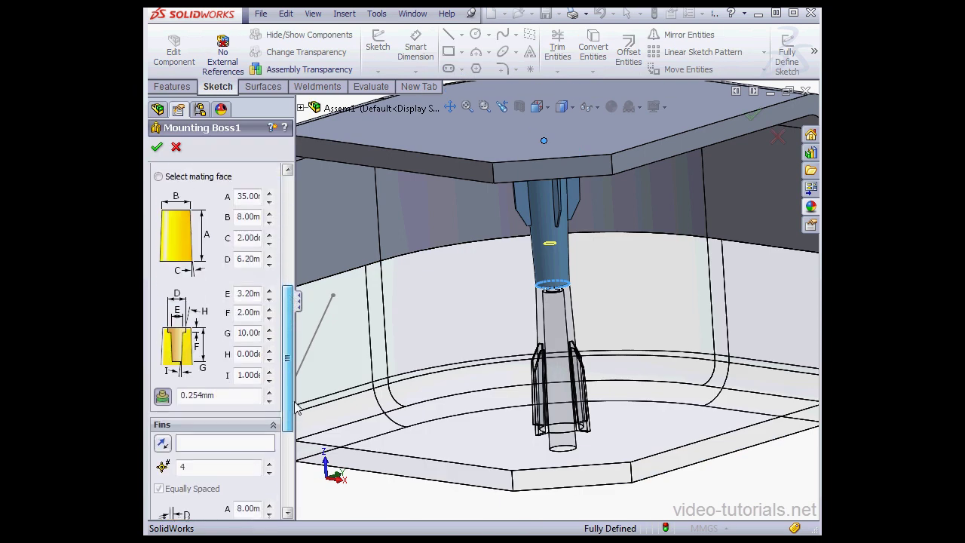
pyautogui.click(269, 318)
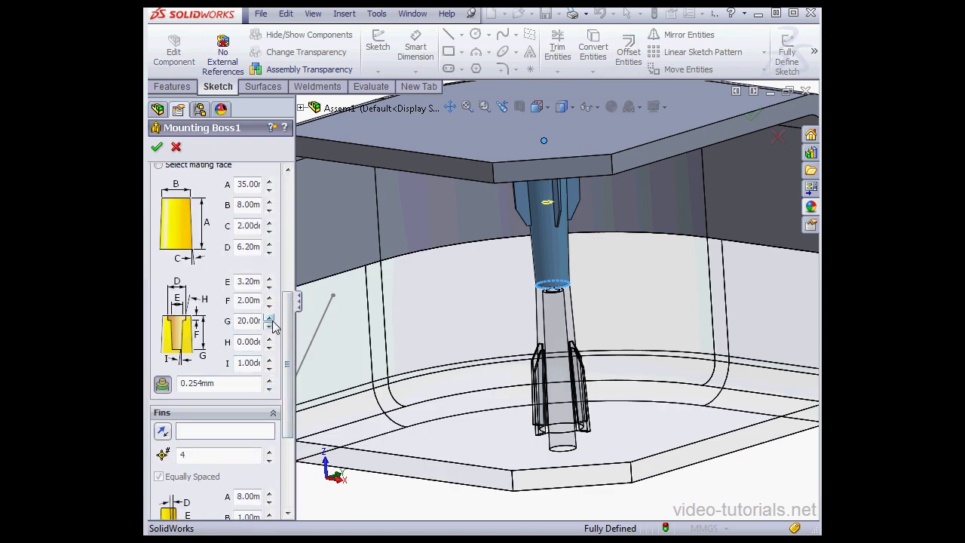
pyautogui.click(157, 146)
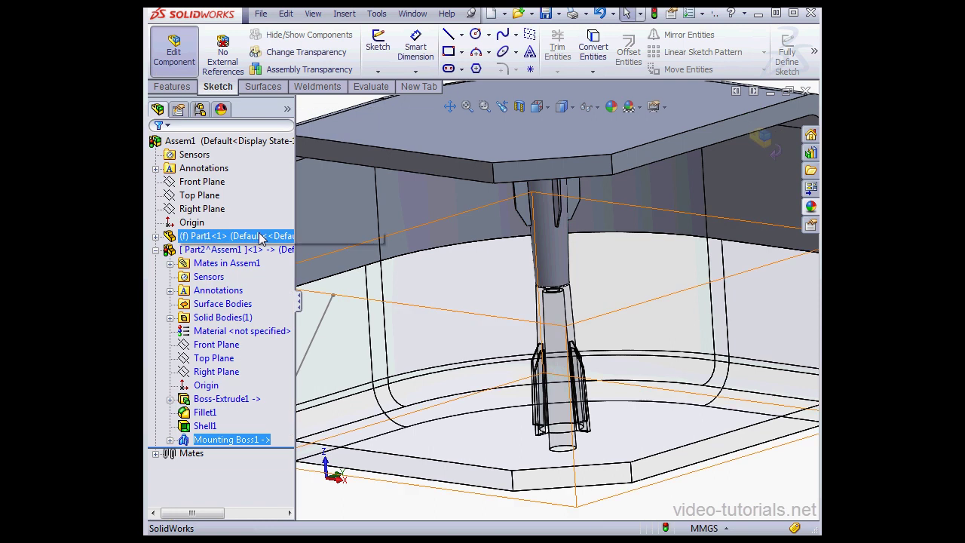
# Return to the assembly and section it along the Front Plane at -40 mm offset.
pyautogui.click(763, 141)
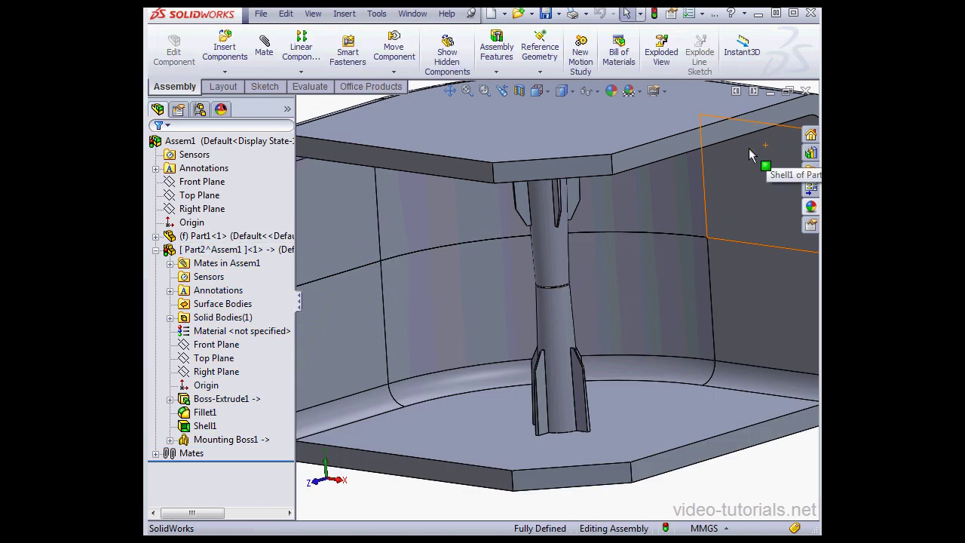
pyautogui.click(520, 91)
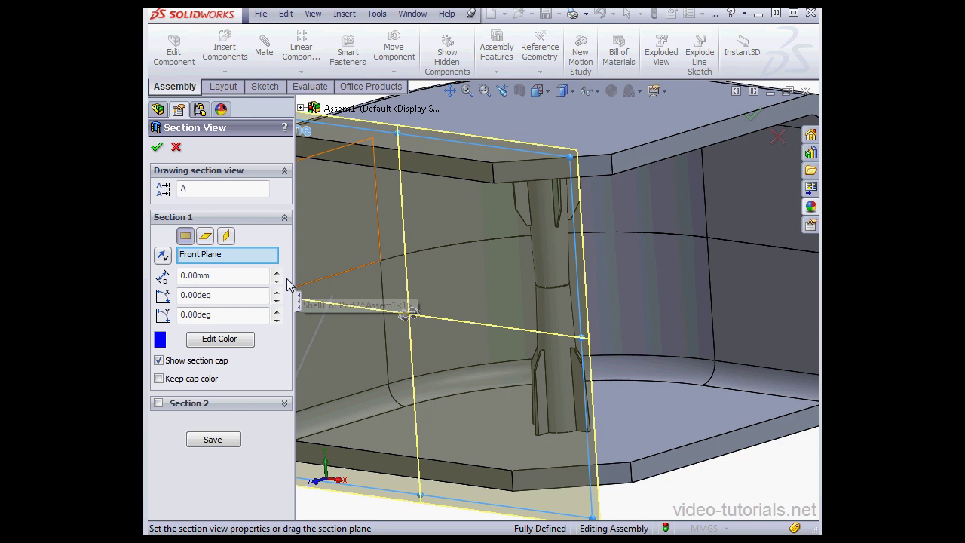
pyautogui.click(277, 281)
pyautogui.click(277, 281)
pyautogui.click(277, 282)
pyautogui.click(278, 281)
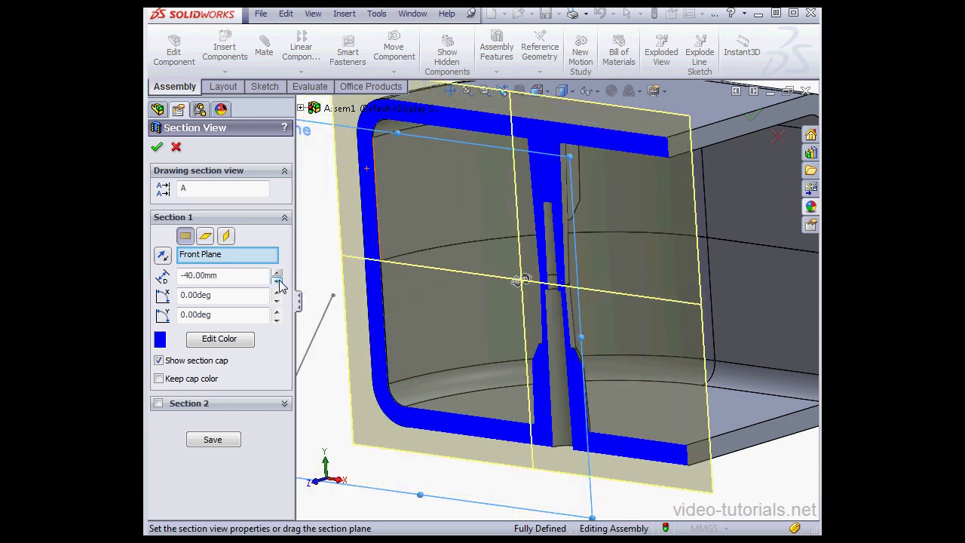